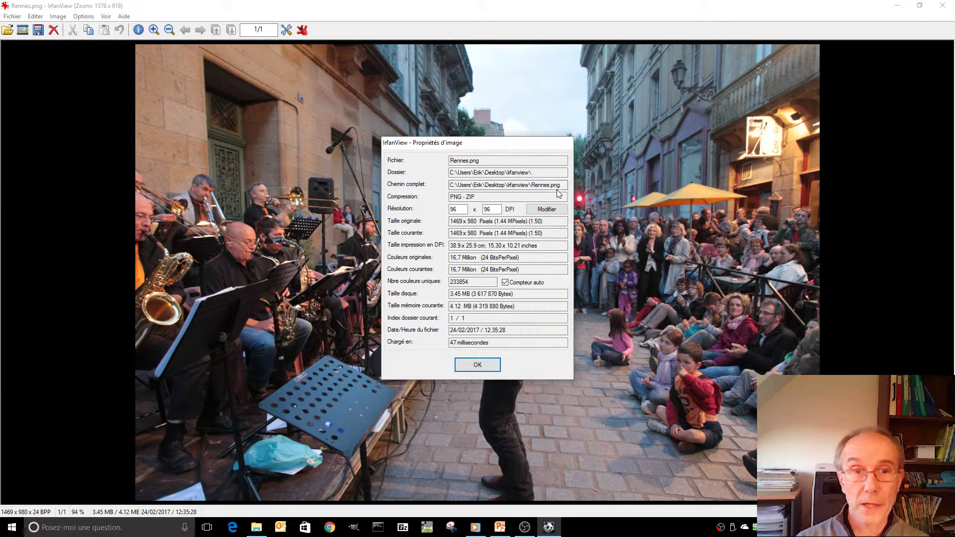
Close the image properties and begin saving Rennes.png as a copy in the JPG/JPEG format
{"action": "left_click", "coordinate": [478, 364]}
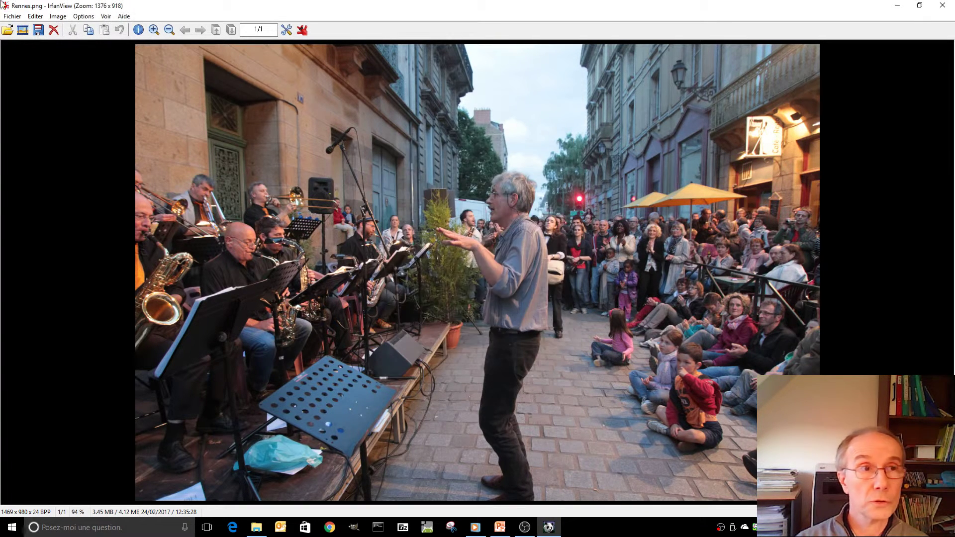
{"action": "left_click", "coordinate": [12, 16]}
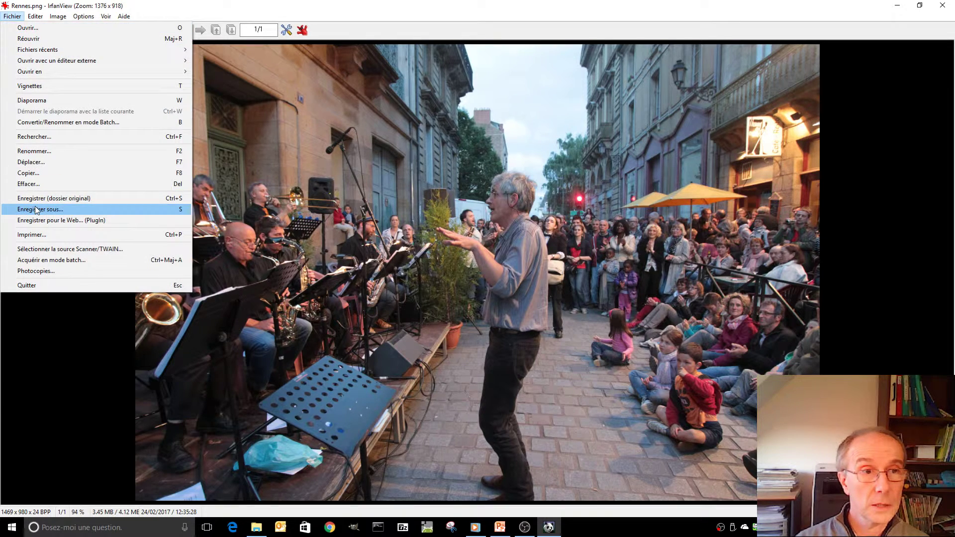
{"action": "left_click", "coordinate": [37, 209]}
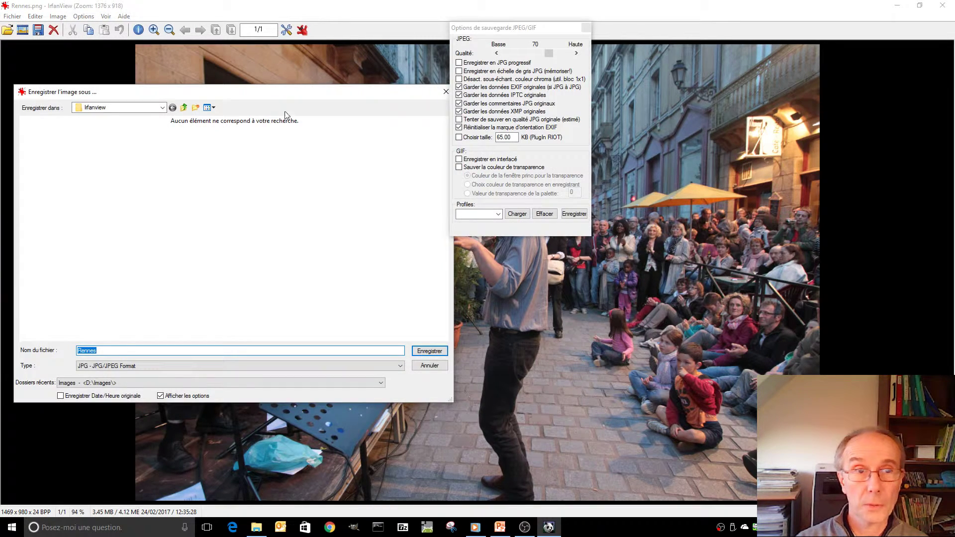
{"action": "left_click_drag", "start_coordinate": [282, 97], "coordinate": [292, 86]}
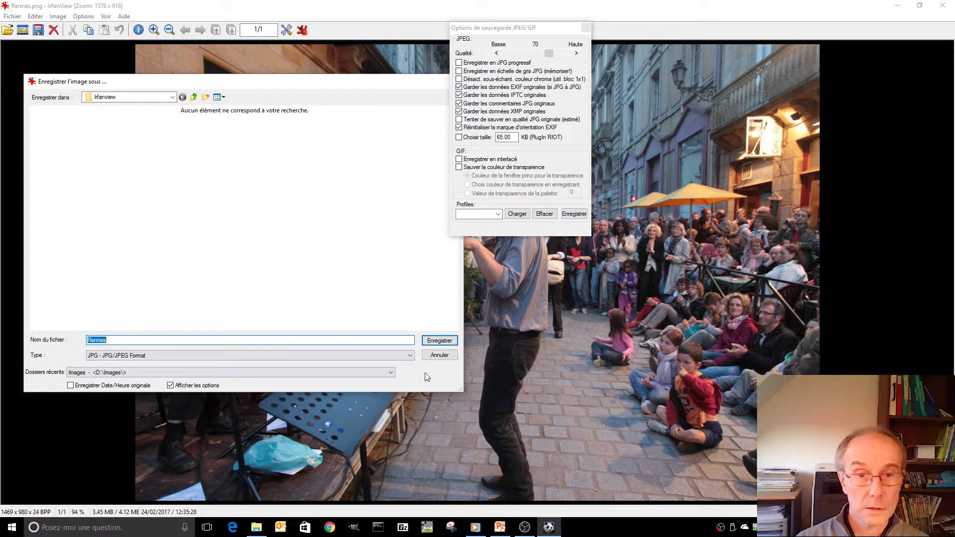
{"action": "left_click", "coordinate": [409, 356]}
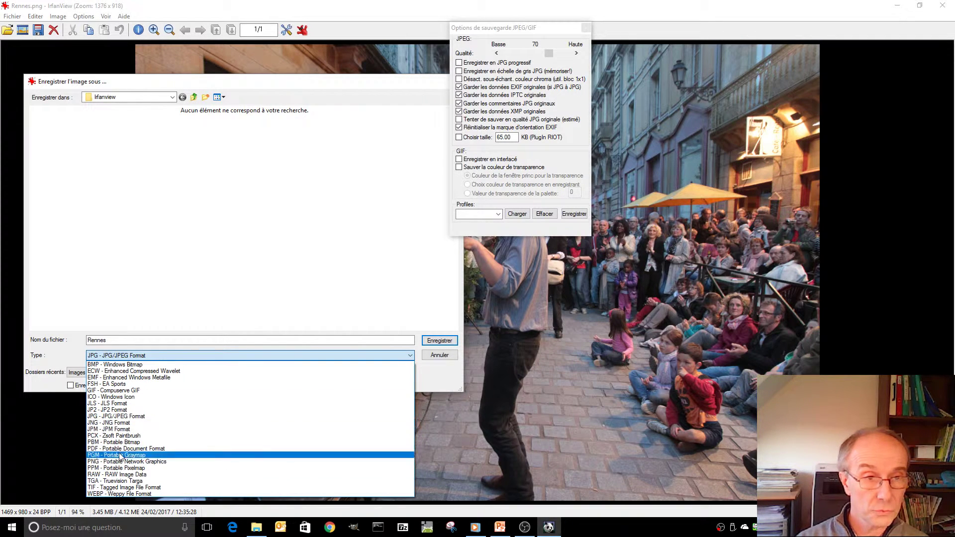
{"action": "left_click", "coordinate": [121, 416]}
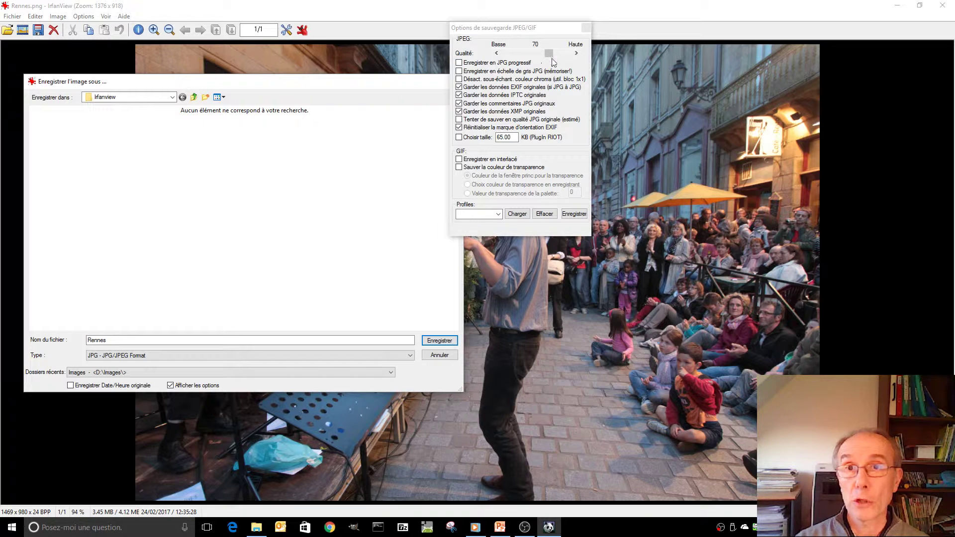
Set the JPEG quality to 70 and save the copy in the Irfanview folder under the name Rennes 70
{"action": "mouse_move", "coordinate": [549, 53]}
{"action": "left_mouse_down"}
{"action": "mouse_move", "coordinate": [503, 55]}
{"action": "mouse_move", "coordinate": [566, 55]}
{"action": "mouse_move", "coordinate": [549, 56]}
{"action": "left_mouse_up"}
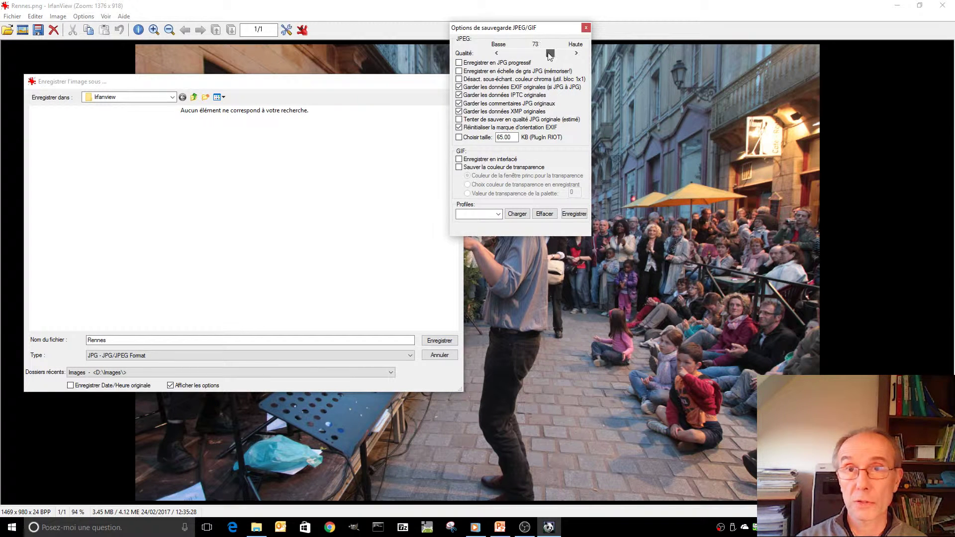
{"action": "left_click_drag", "start_coordinate": [548, 56], "coordinate": [548, 56]}
{"action": "left_click", "coordinate": [127, 342]}
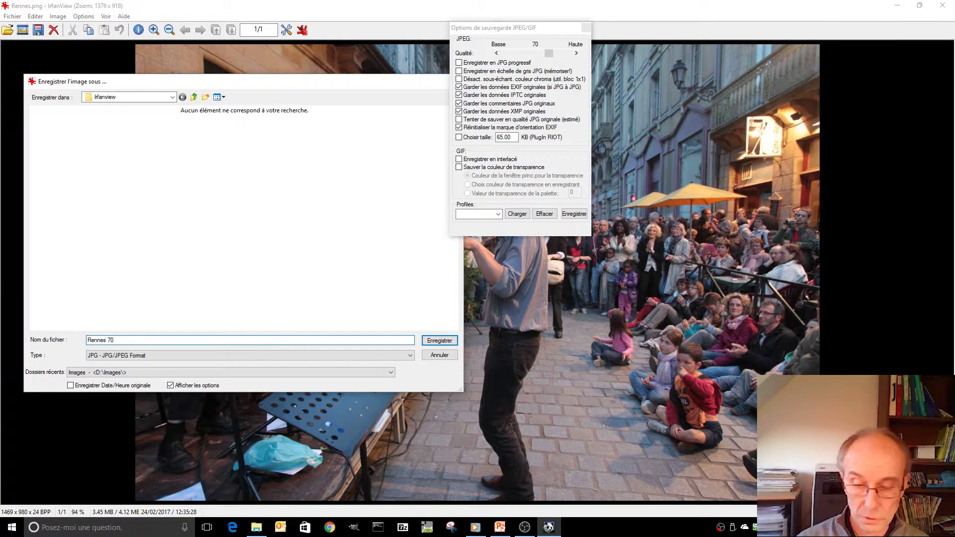
{"action": "left_click", "coordinate": [439, 343]}
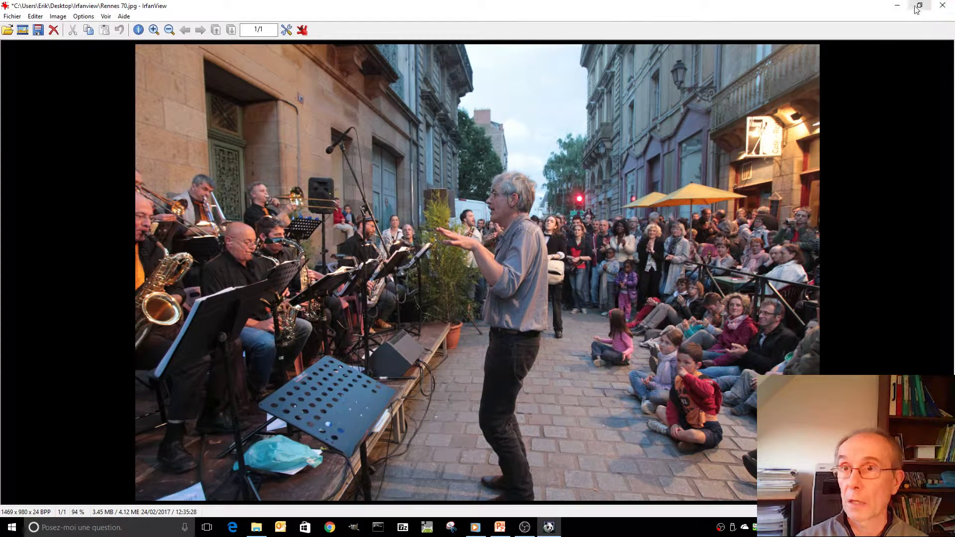
Switch to the Irfanview folder in File Explorer and list its files with details to compare the PNG and JPG sizes
{"action": "left_click", "coordinate": [945, 5]}
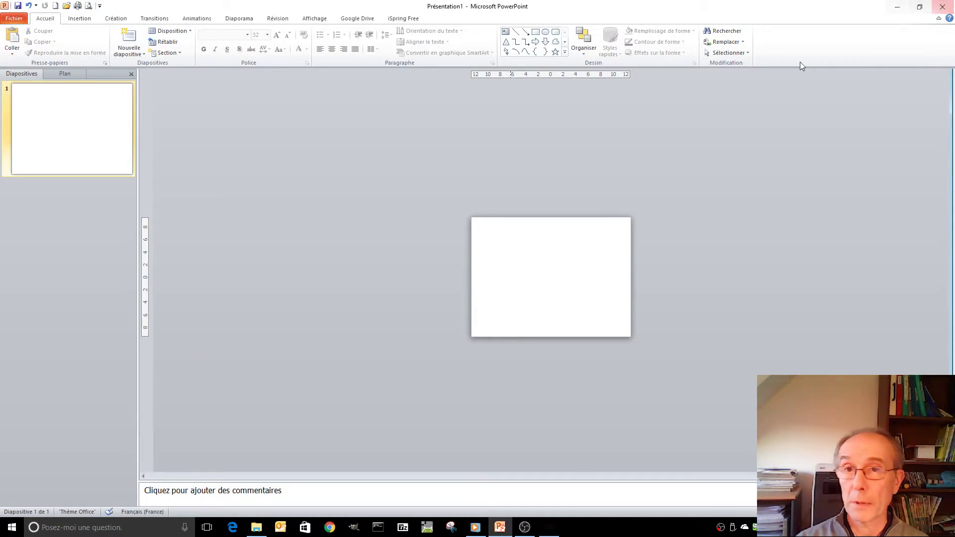
{"action": "left_click", "coordinate": [900, 8]}
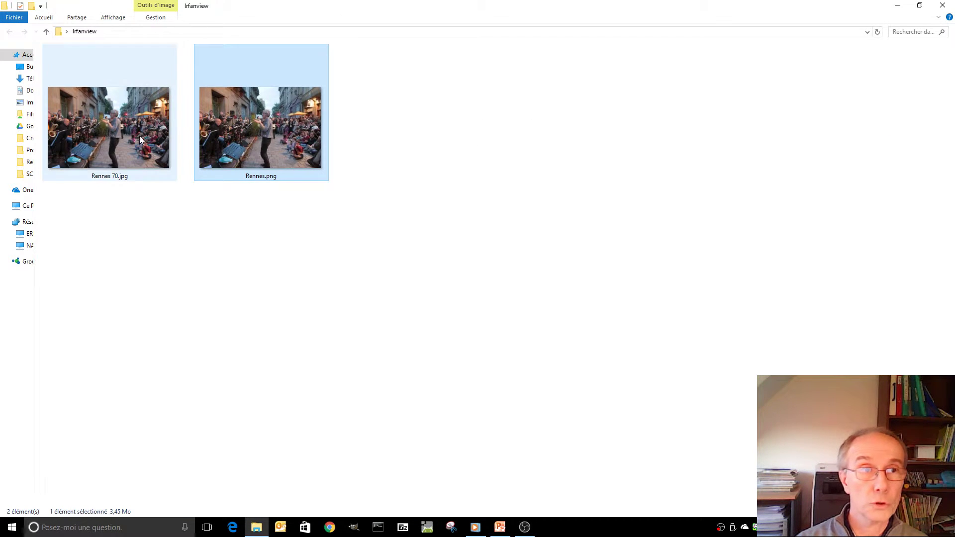
{"action": "left_click", "coordinate": [113, 19]}
{"action": "left_click", "coordinate": [256, 42]}
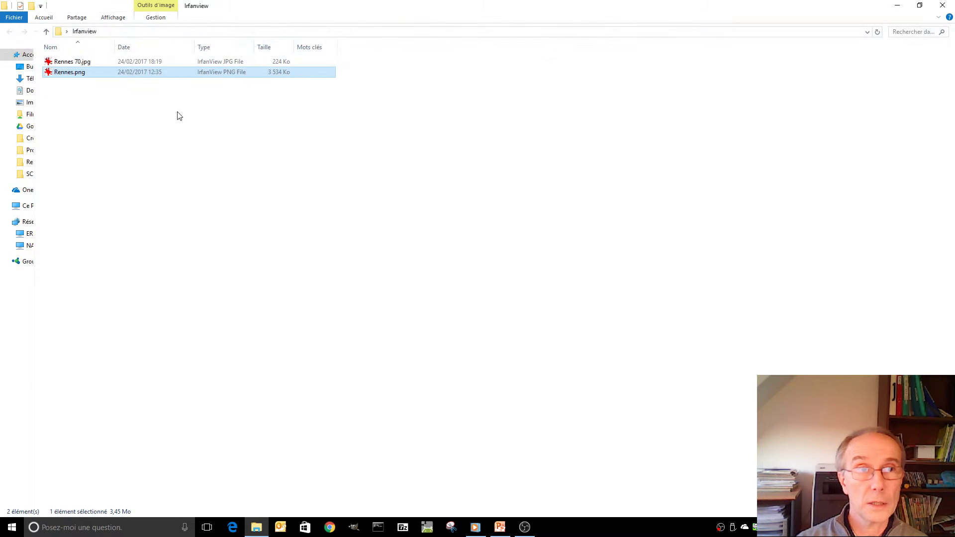
{"action": "left_click", "coordinate": [241, 132]}
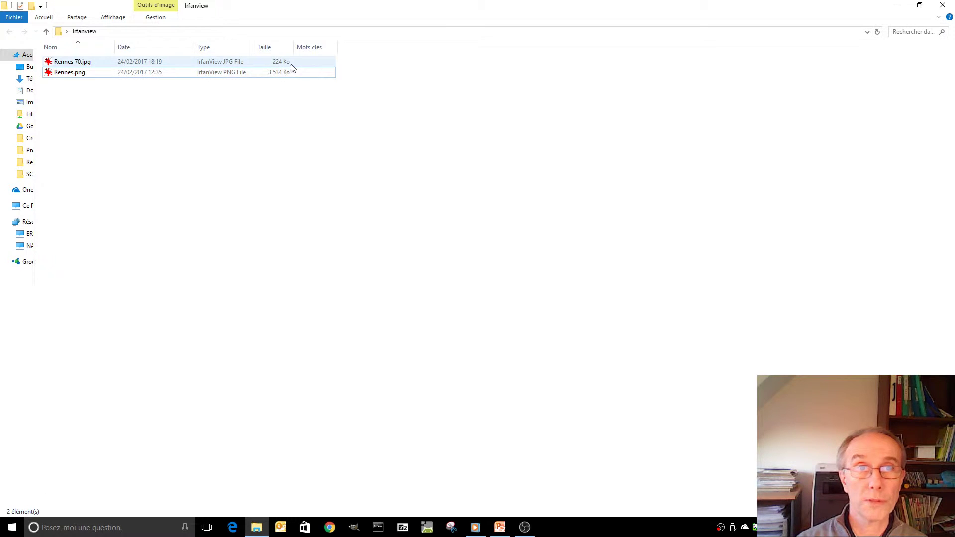
{"action": "left_click", "coordinate": [281, 75]}
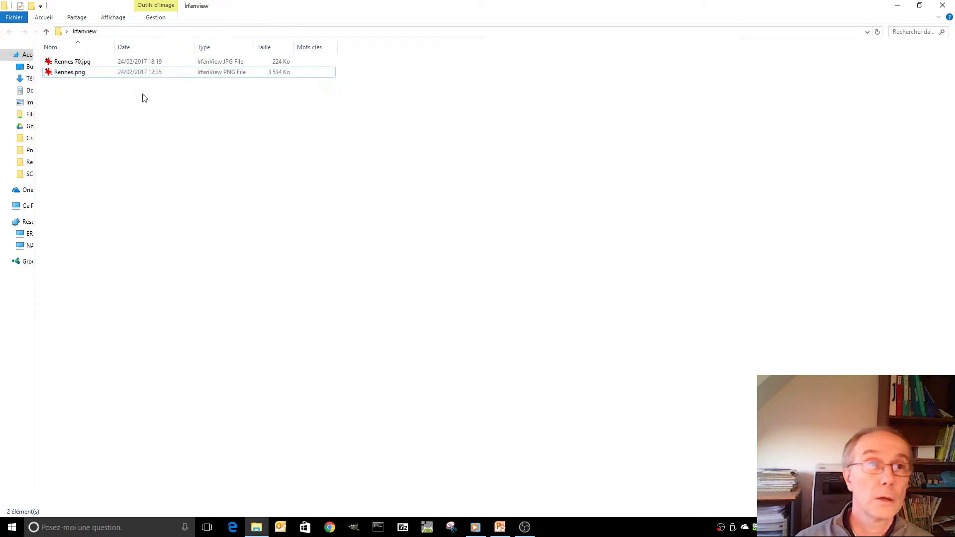
Open Rennes 70.jpg and Rennes.png from the folder, each in its own IrfanView window
{"action": "left_click", "coordinate": [86, 62]}
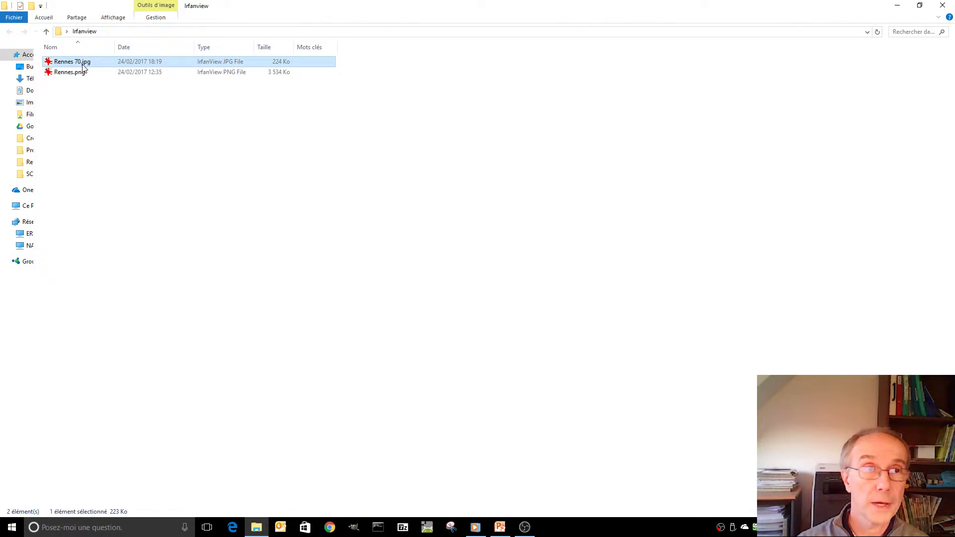
{"action": "double_click", "coordinate": [83, 66]}
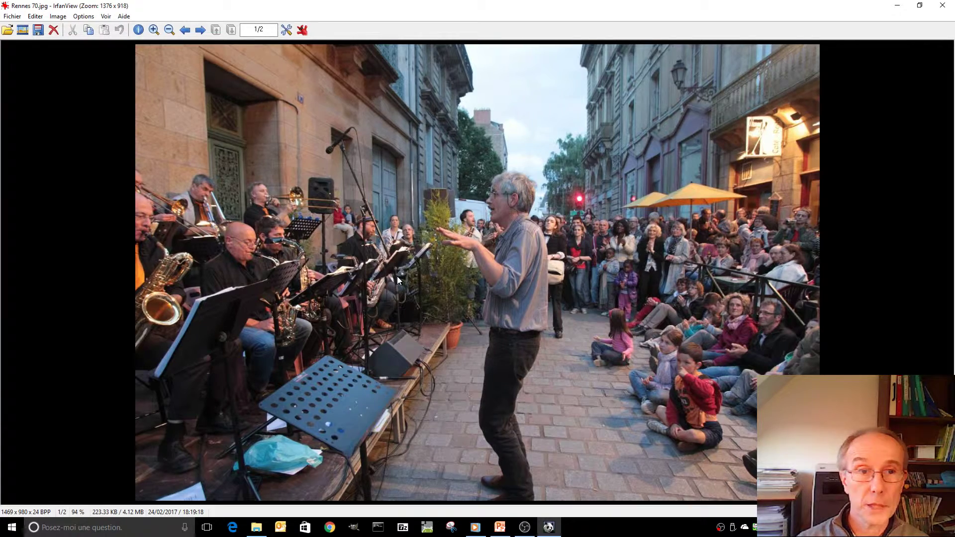
{"action": "key", "text": "Escape"}
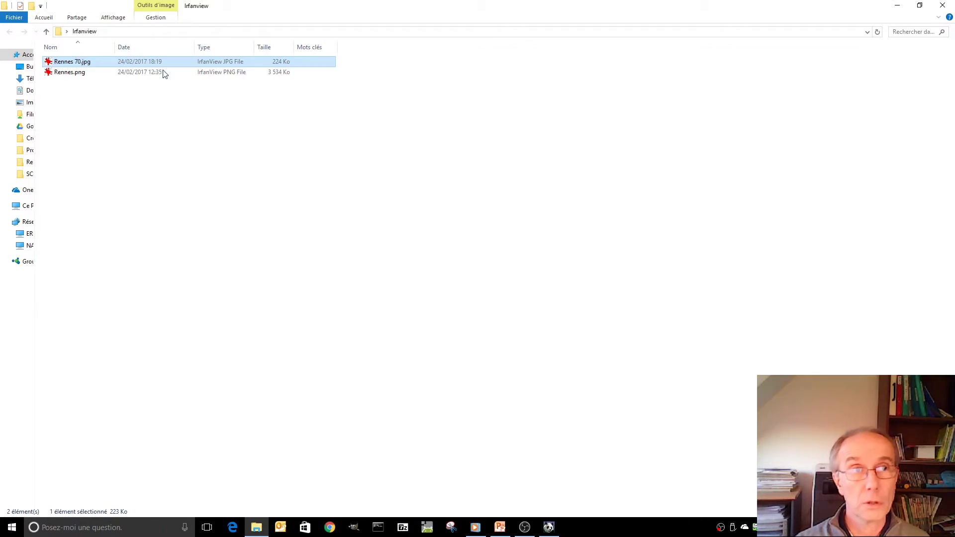
{"action": "left_click", "coordinate": [70, 73]}
{"action": "double_click", "coordinate": [70, 74]}
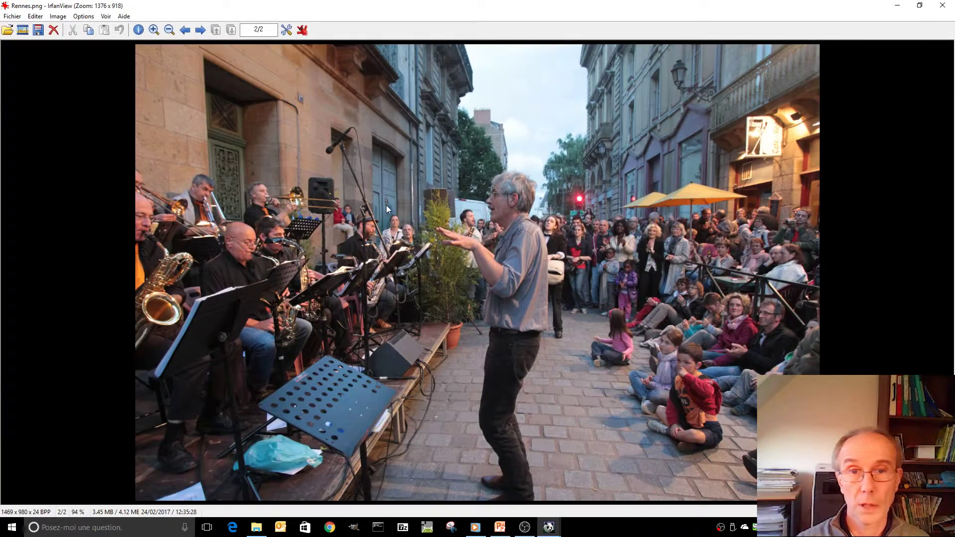
Alternate between the Rennes.png and Rennes 70.jpg windows to compare their image quality, and close the viewer
{"action": "key", "text": "alt+Tab"}
{"action": "key", "text": "alt+Tab"}
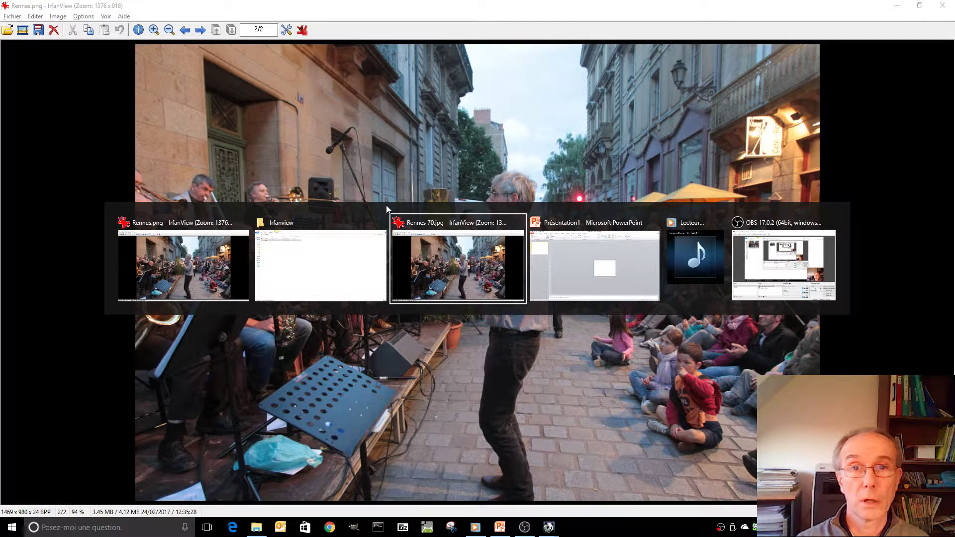
{"action": "key", "text": "alt+Tab"}
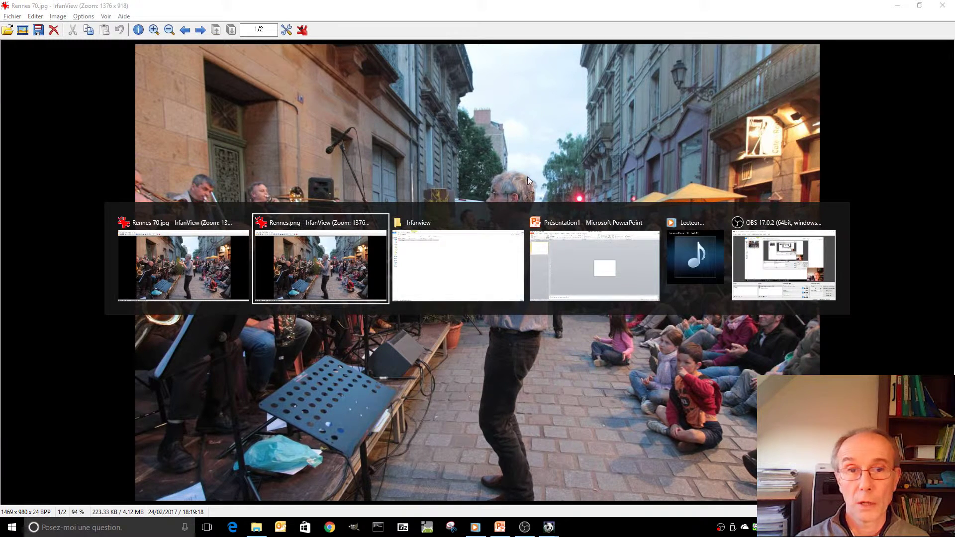
{"action": "key", "text": "alt+Tab"}
{"action": "key", "text": "alt+Tab"}
{"action": "key", "text": "alt+Tab"}
{"action": "key", "text": "alt+Tab"}
{"action": "key", "text": "alt+Tab"}
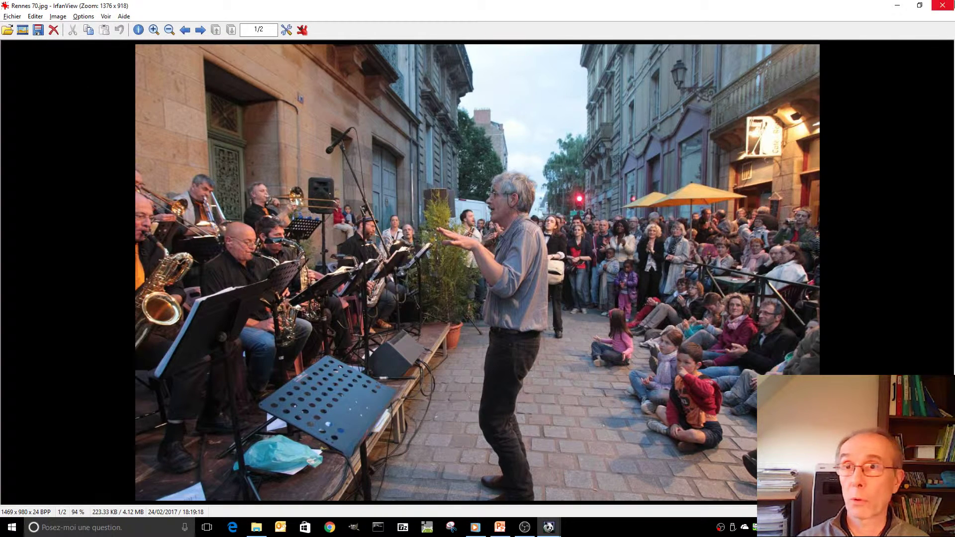
{"action": "left_click", "coordinate": [943, 6]}
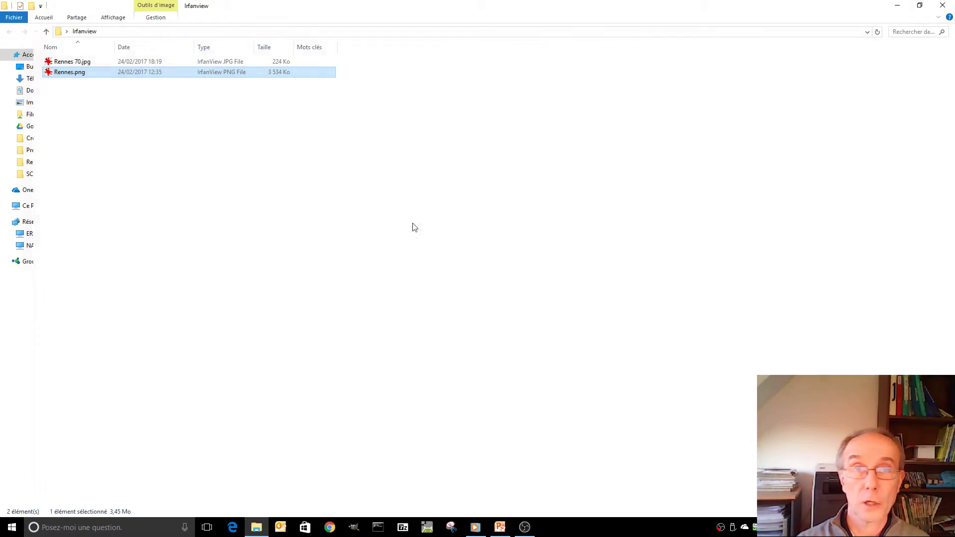
Reopen Rennes.png, save a JPG copy at quality 20 under the name Rennes 20, and close the viewer
{"action": "double_click", "coordinate": [76, 72]}
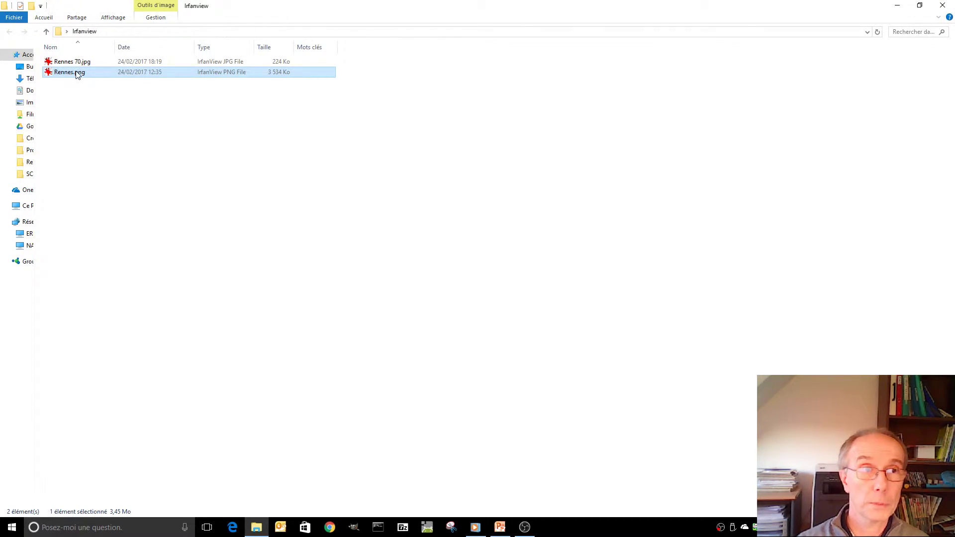
{"action": "key", "text": "s"}
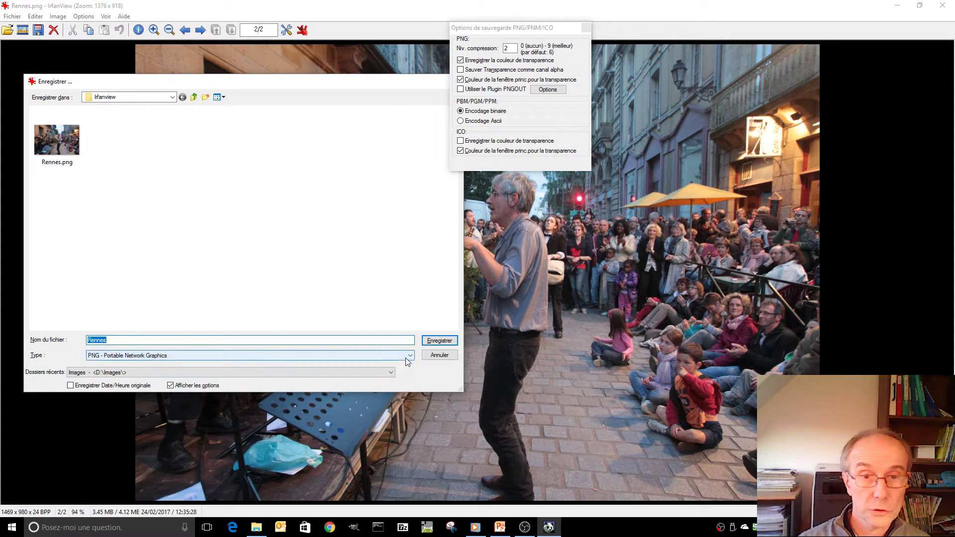
{"action": "left_click", "coordinate": [405, 356]}
{"action": "left_click", "coordinate": [128, 418]}
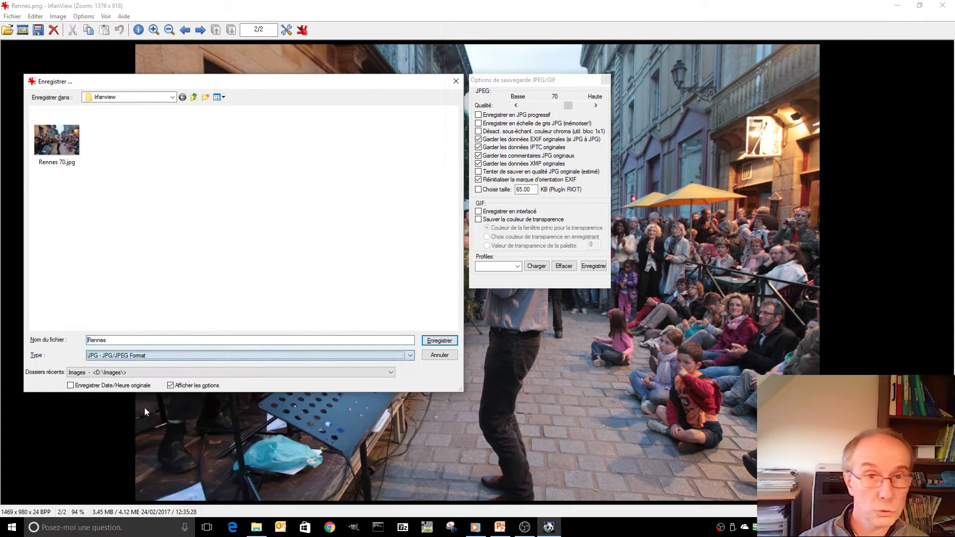
{"action": "left_click_drag", "start_coordinate": [568, 108], "coordinate": [537, 112]}
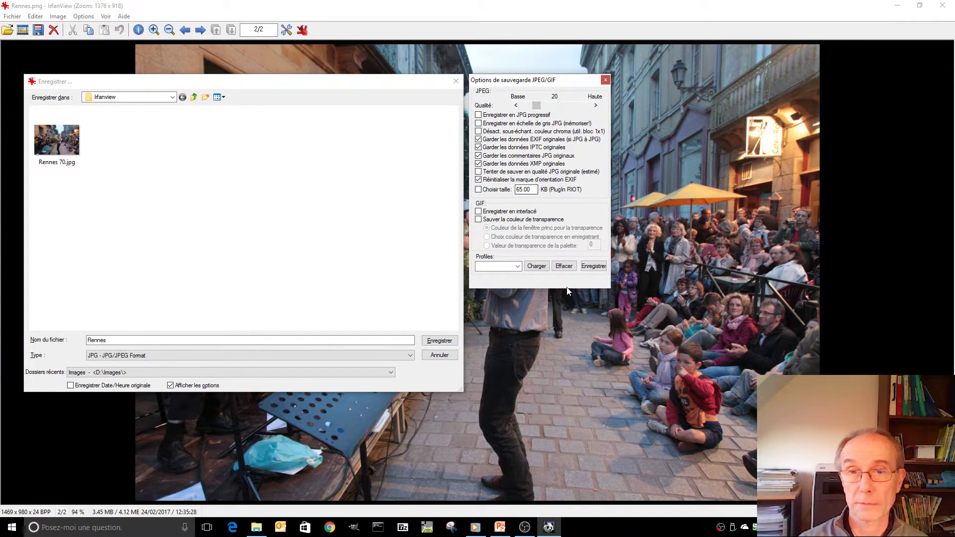
{"action": "left_click", "coordinate": [130, 340]}
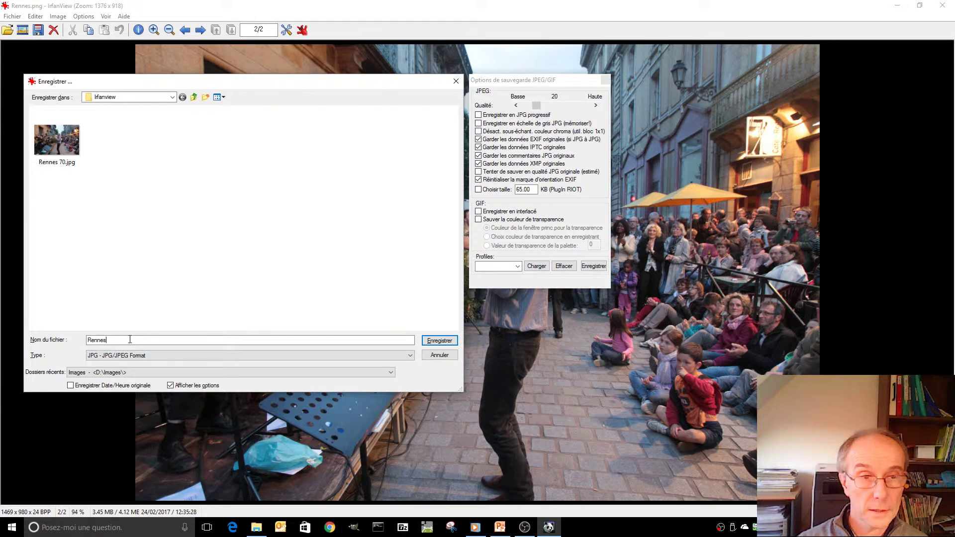
{"action": "type", "text": "20"}
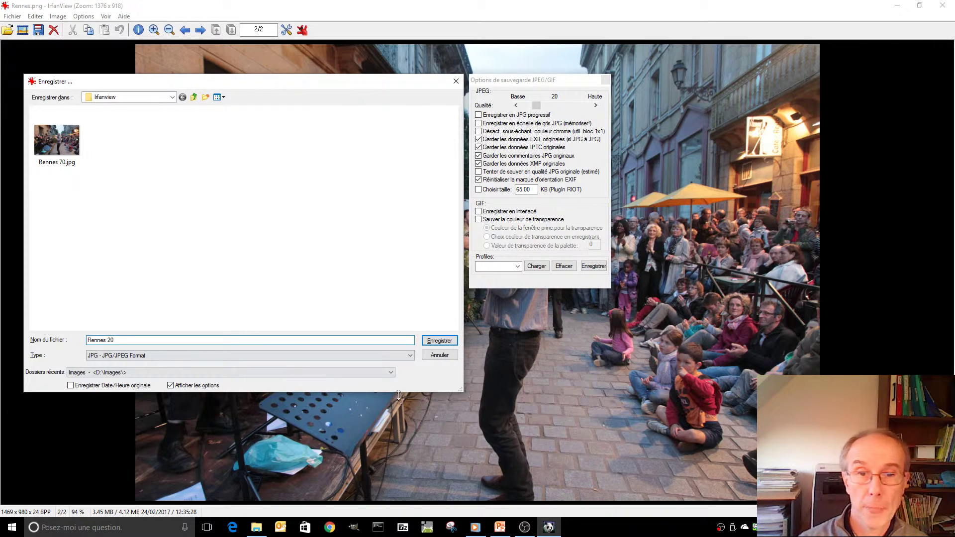
{"action": "left_click", "coordinate": [441, 340]}
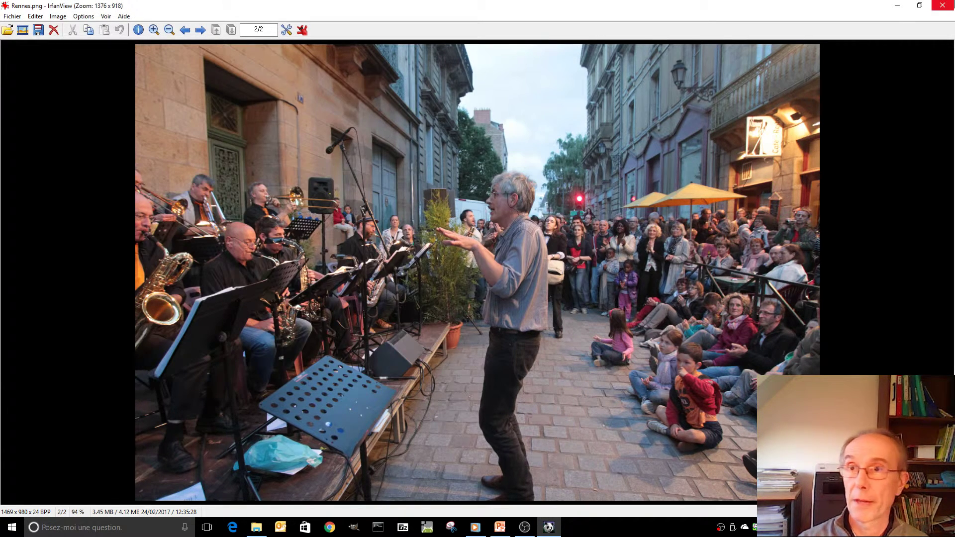
{"action": "left_click", "coordinate": [943, 5]}
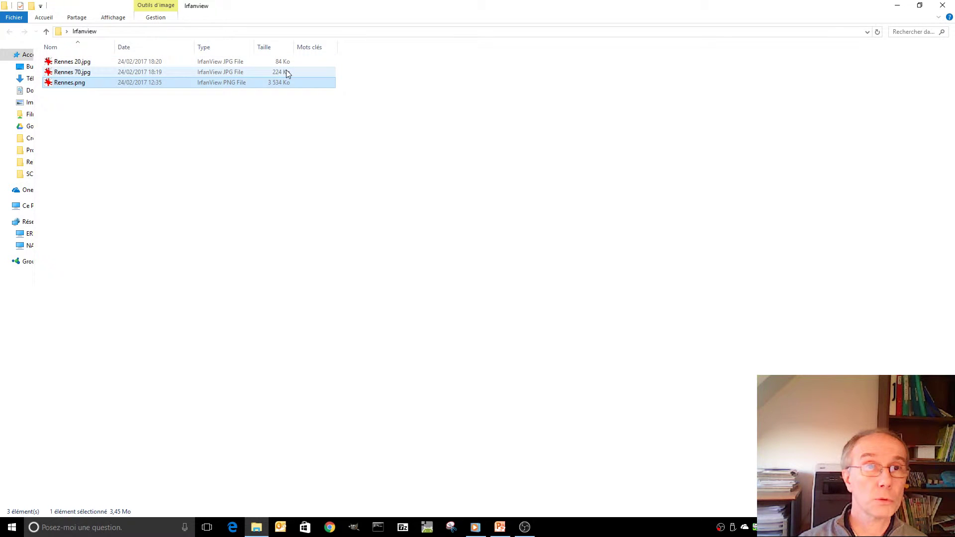
Open Rennes.png and Rennes 20.jpg and alternate between them to compare their image quality
{"action": "double_click", "coordinate": [70, 83]}
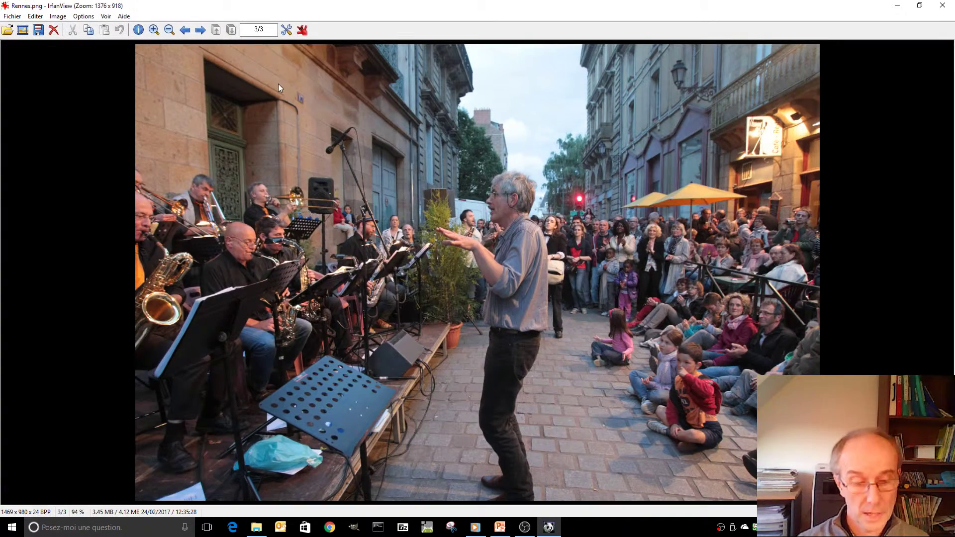
{"action": "key", "text": "Escape"}
{"action": "double_click", "coordinate": [80, 63]}
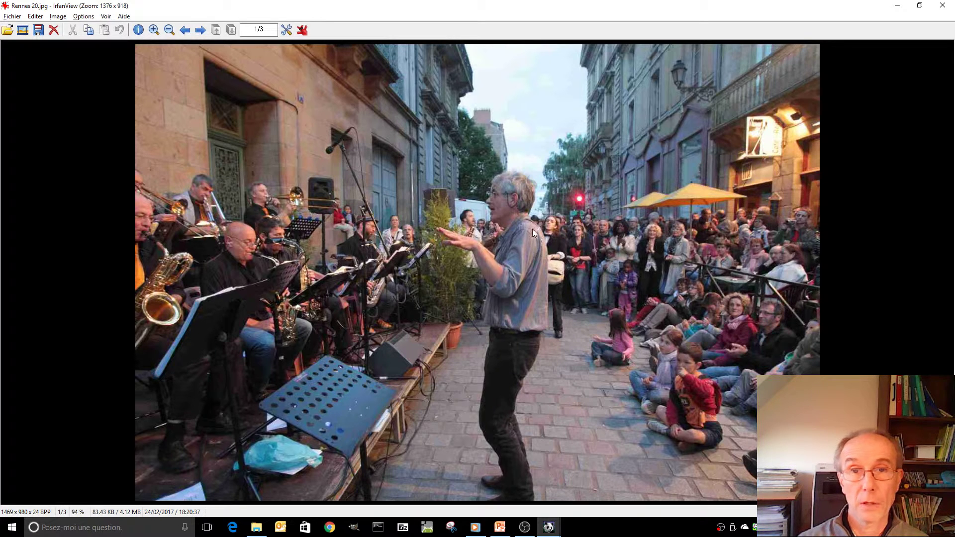
{"action": "key", "text": "alt+Tab"}
{"action": "key", "text": "alt+Tab"}
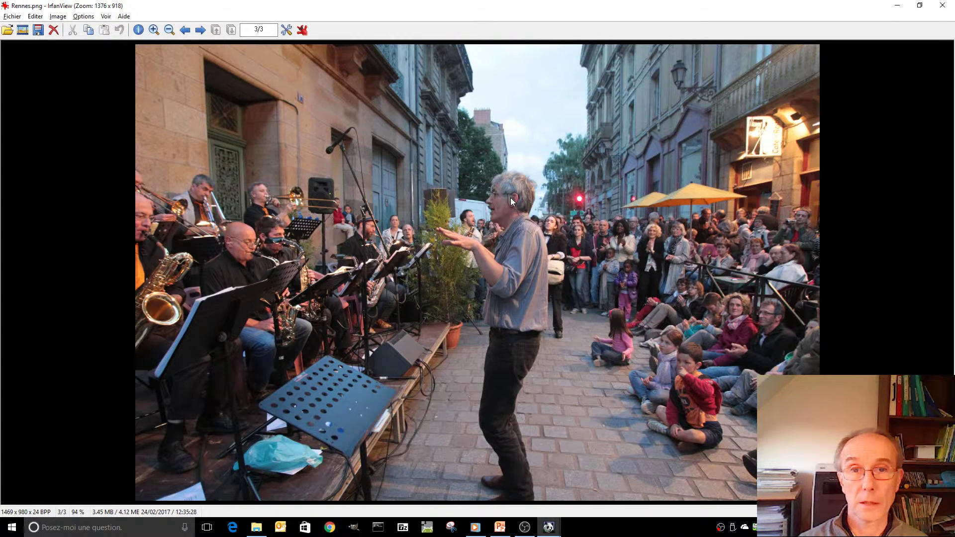
{"action": "key", "text": "alt+Tab"}
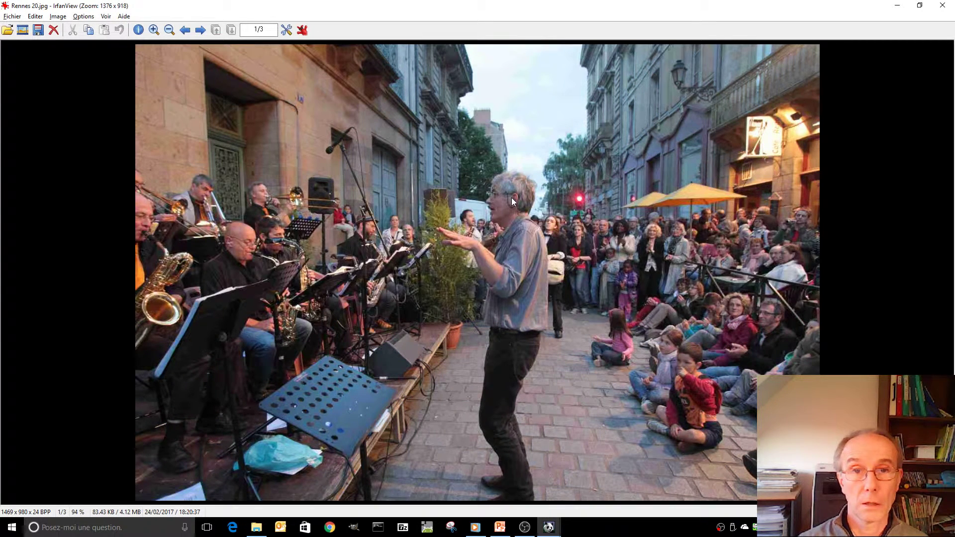
{"action": "key", "text": "alt+Tab"}
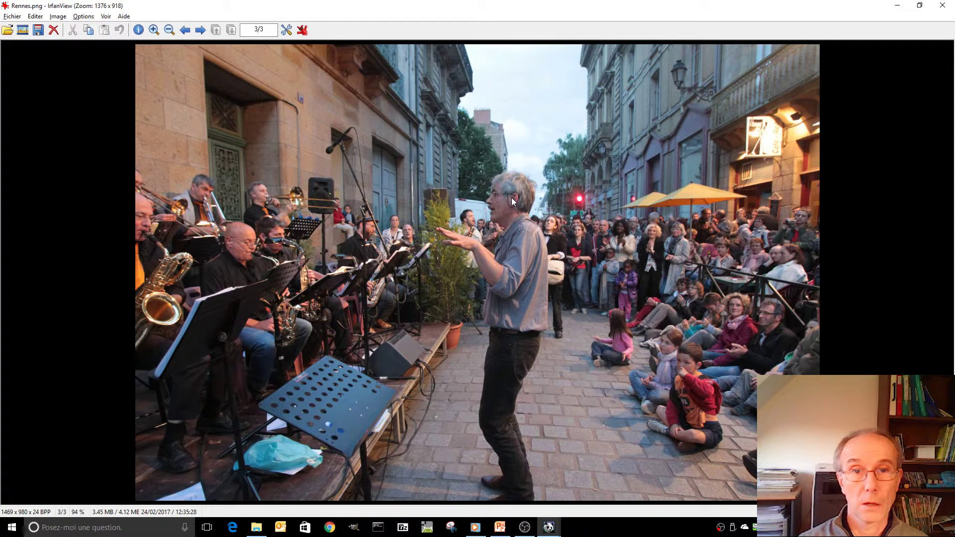
Alternate between the full views of Rennes 20.jpg and Rennes.png to compare their overall image quality
{"action": "key", "text": "alt+Tab"}
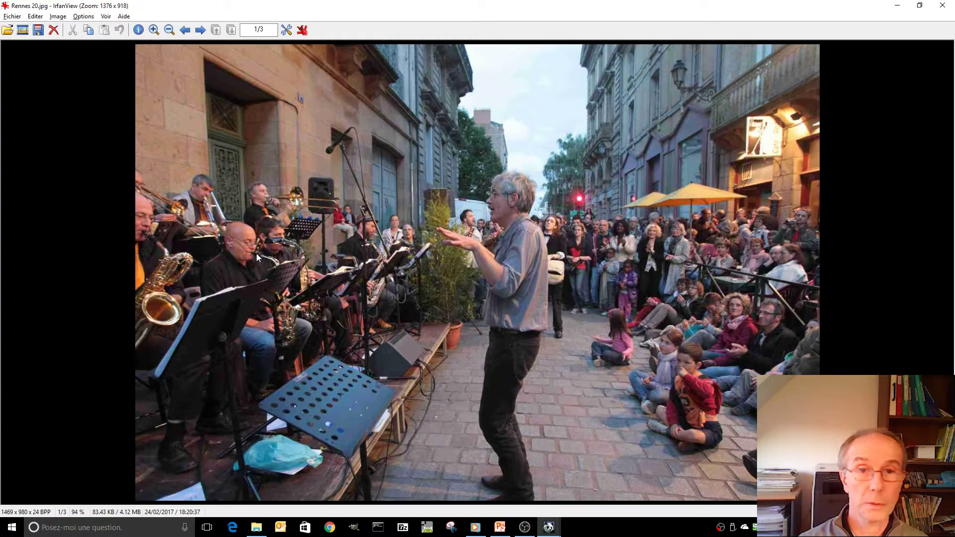
{"action": "key", "text": "alt+Tab"}
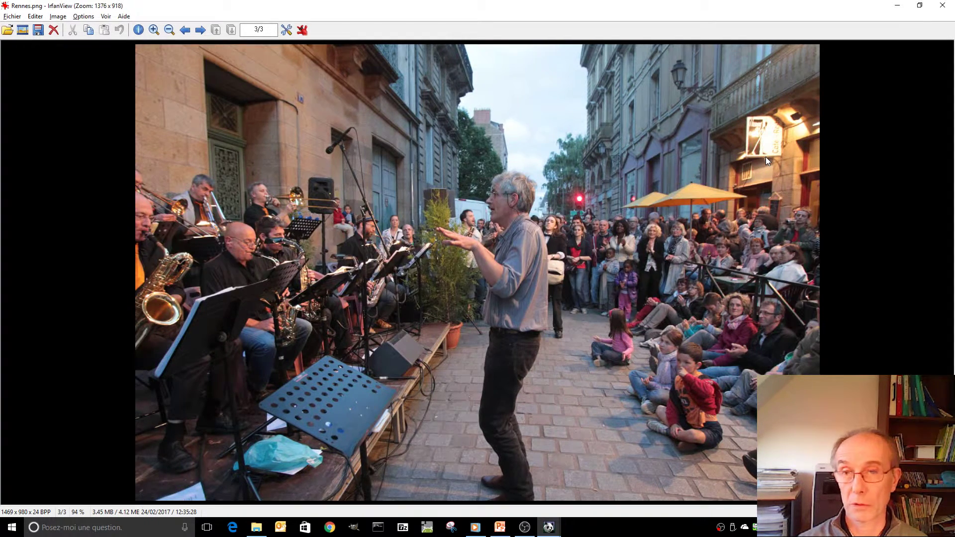
{"action": "key", "text": "alt+Tab"}
{"action": "key", "text": "alt+Tab"}
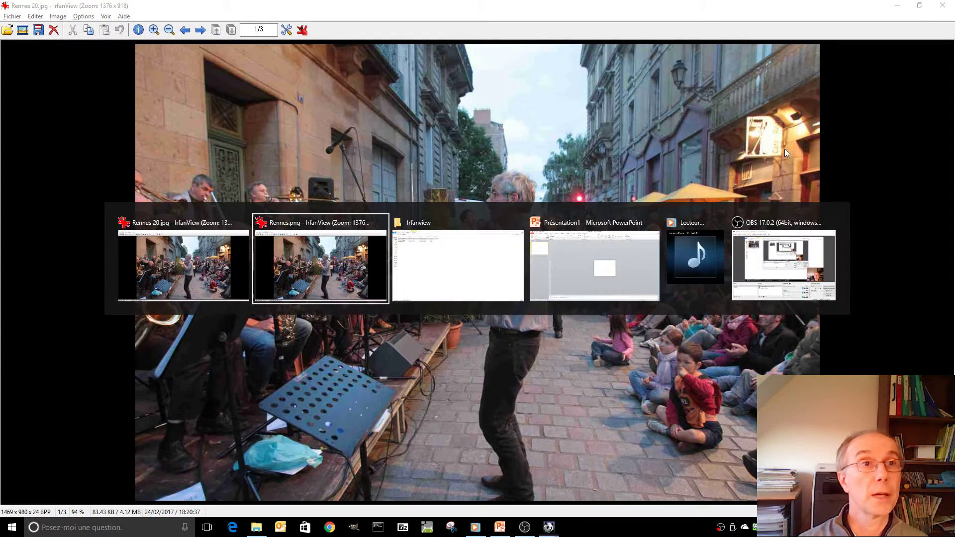
{"action": "key", "text": "alt+Tab"}
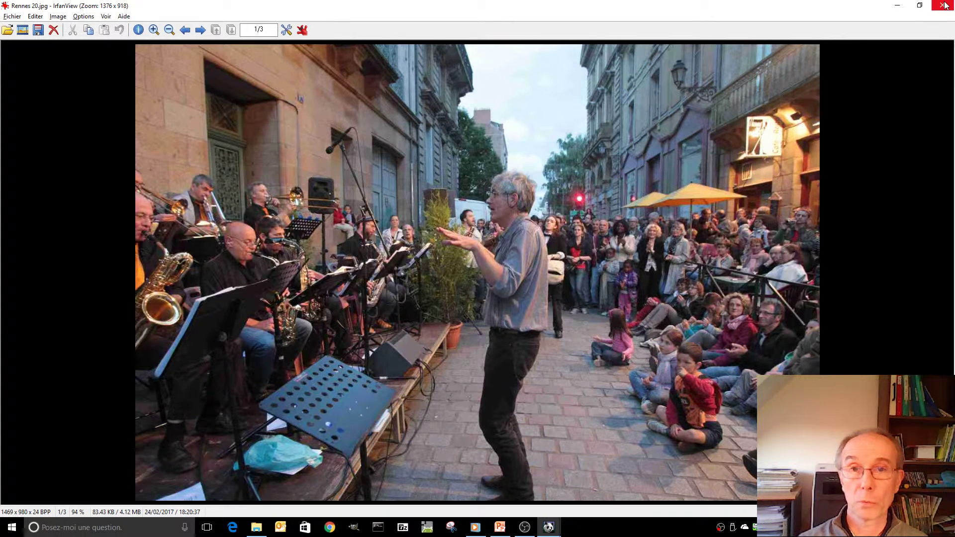
{"action": "key", "text": "alt+Tab"}
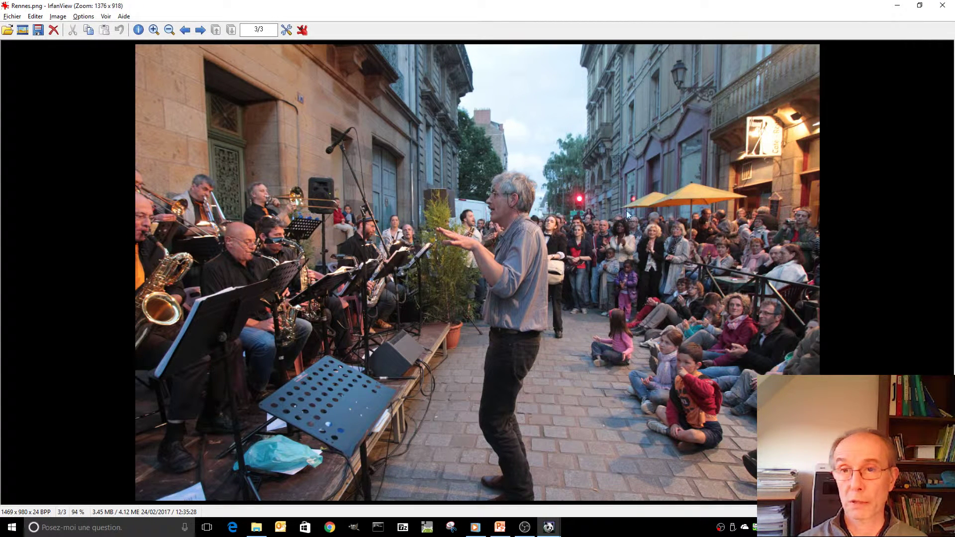
Compare the crowd area of Rennes.png and Rennes 20.jpg at 243% zoom, and close both viewer windows
{"action": "scroll", "coordinate": [721, 288], "scroll_direction": "up", "scroll_amount": 5}
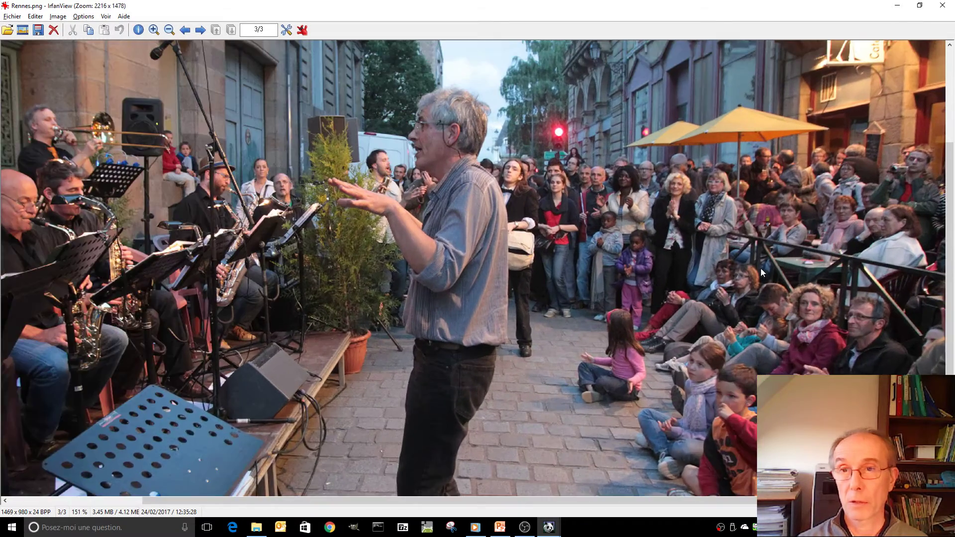
{"action": "scroll", "coordinate": [640, 272], "scroll_direction": "up", "scroll_amount": 1}
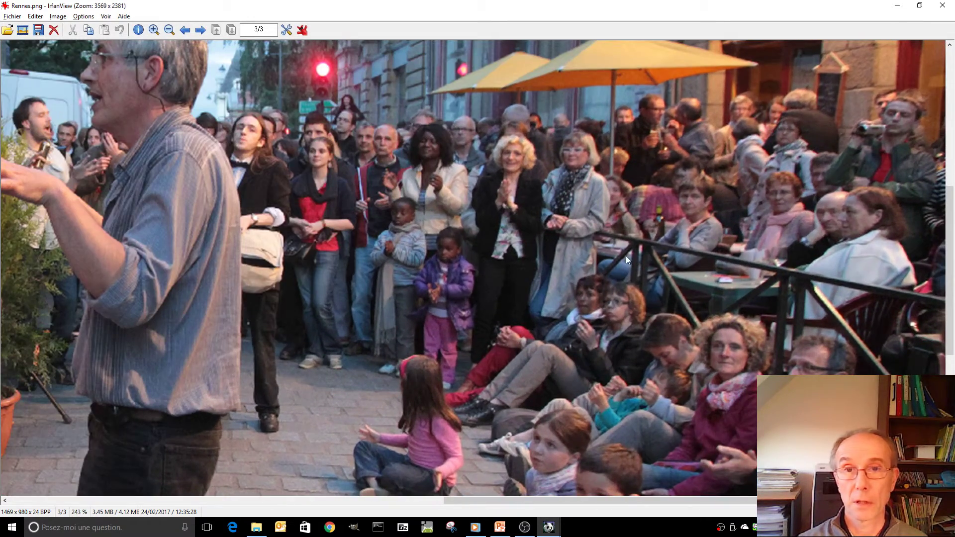
{"action": "key", "text": "space"}
{"action": "scroll", "coordinate": [625, 258], "scroll_direction": "up", "scroll_amount": 3}
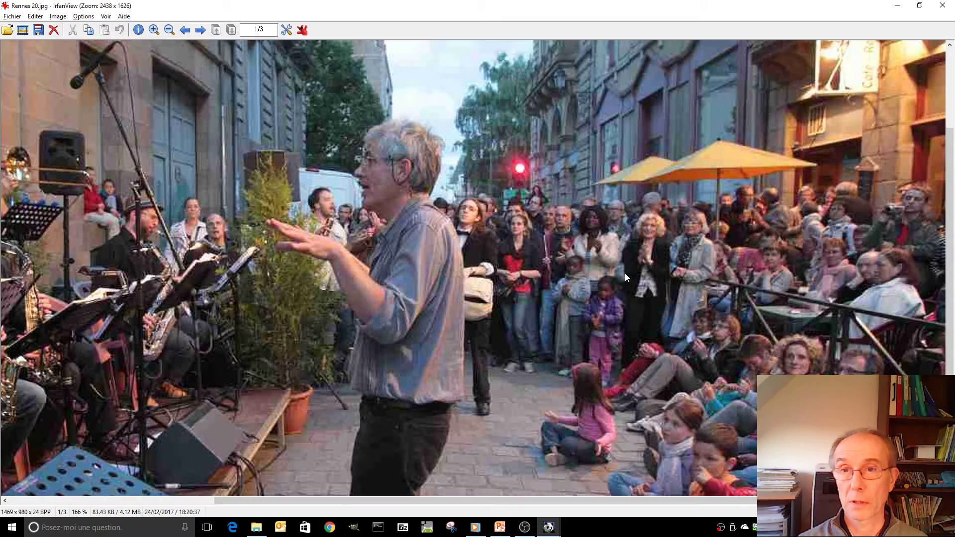
{"action": "scroll", "coordinate": [624, 273], "scroll_direction": "up", "scroll_amount": 4}
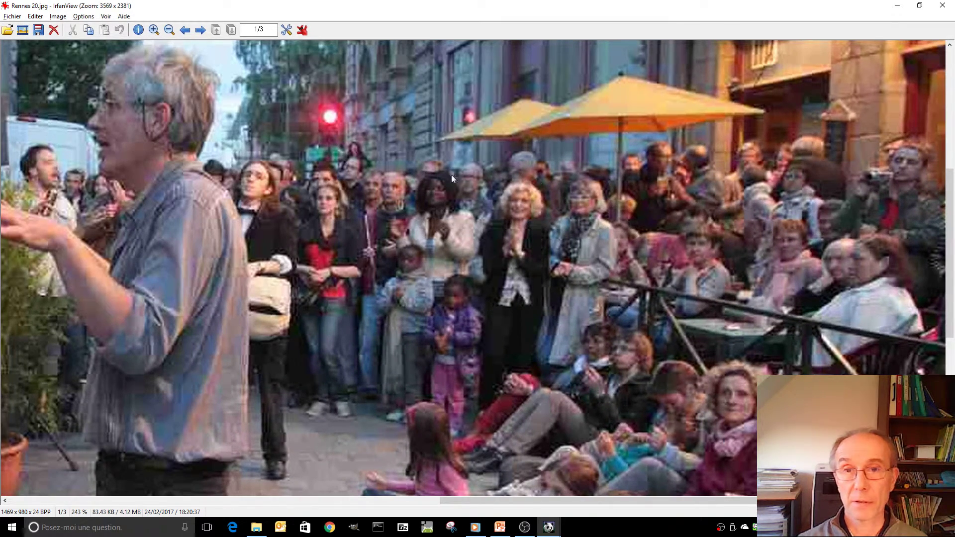
{"action": "key", "text": "alt+Tab"}
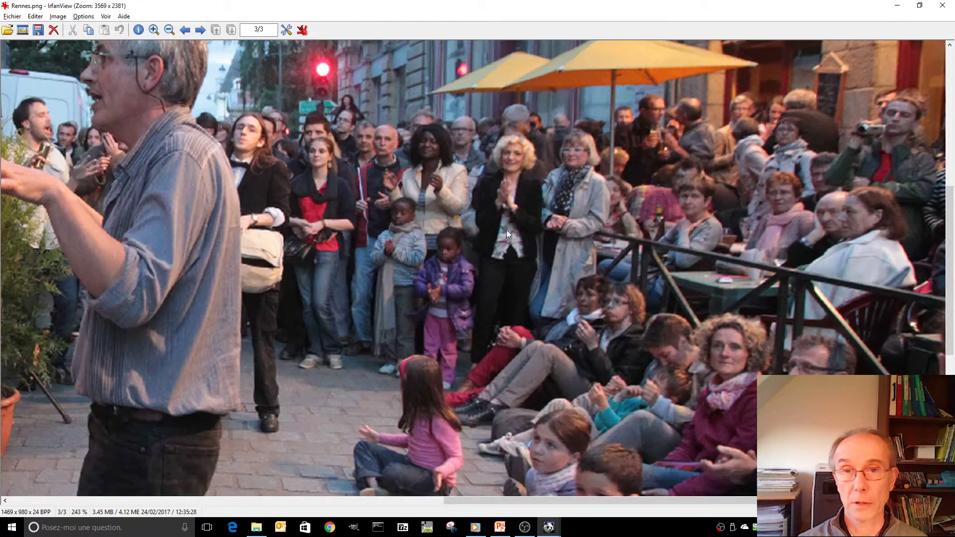
{"action": "key", "text": "alt+Tab"}
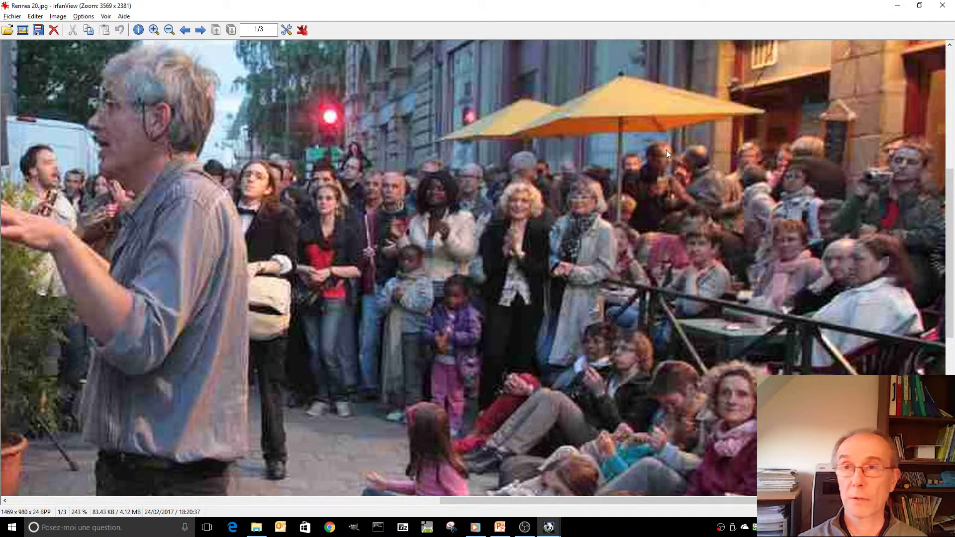
{"action": "left_click", "coordinate": [942, 5]}
{"action": "left_click", "coordinate": [942, 6]}
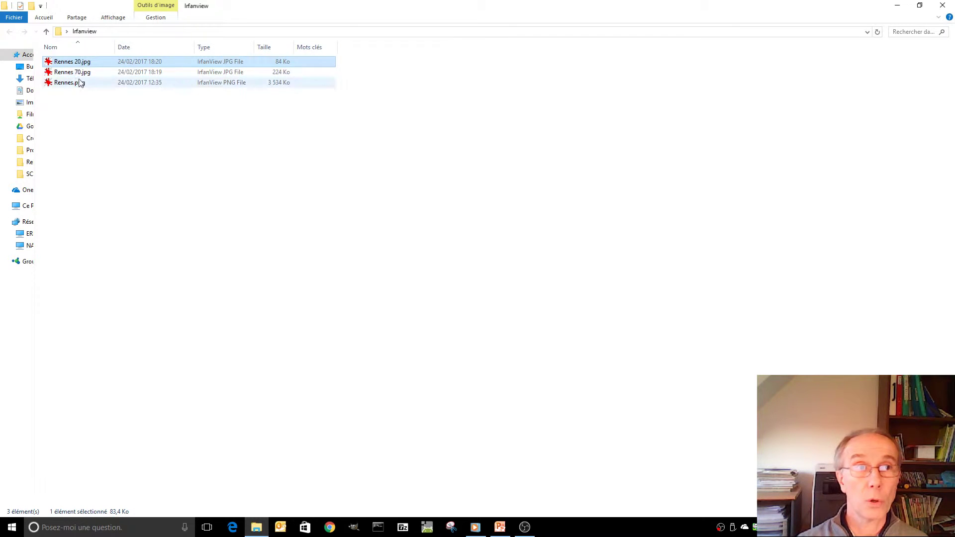
Try placing the copied photo on the blank PowerPoint slide at a reduced size, and delete it from the slide
{"action": "mouse_move", "coordinate": [83, 63]}
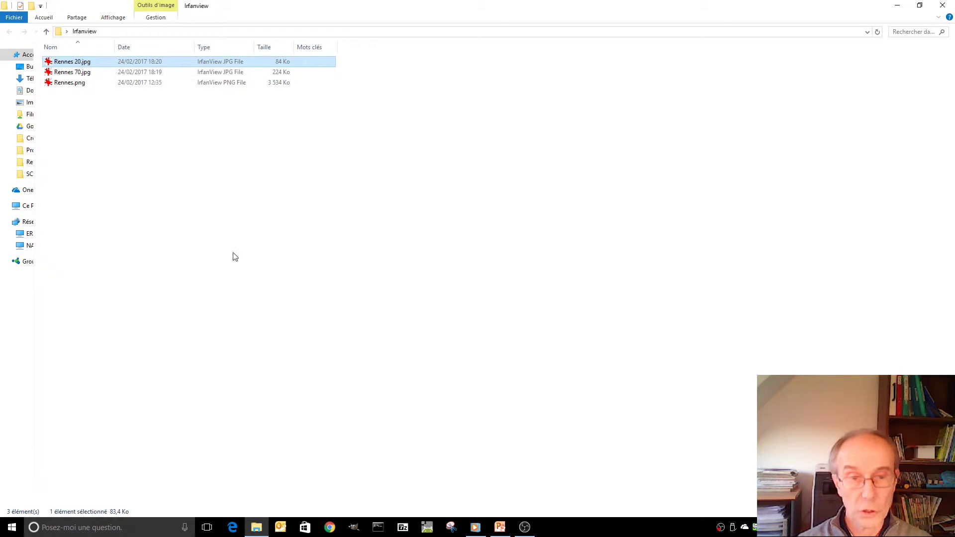
{"action": "left_click", "coordinate": [500, 527]}
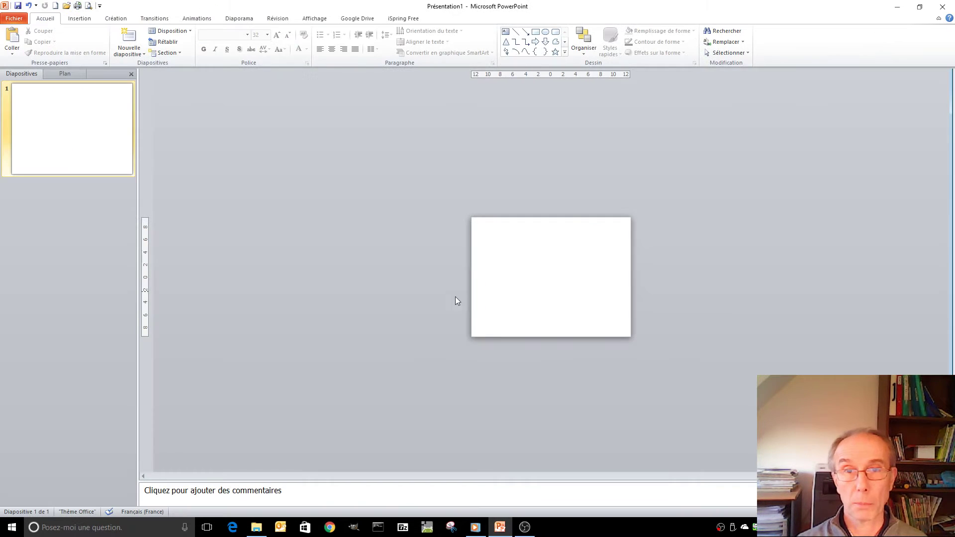
{"action": "key", "text": "ctrl+v"}
{"action": "left_click_drag", "start_coordinate": [584, 258], "coordinate": [426, 201]}
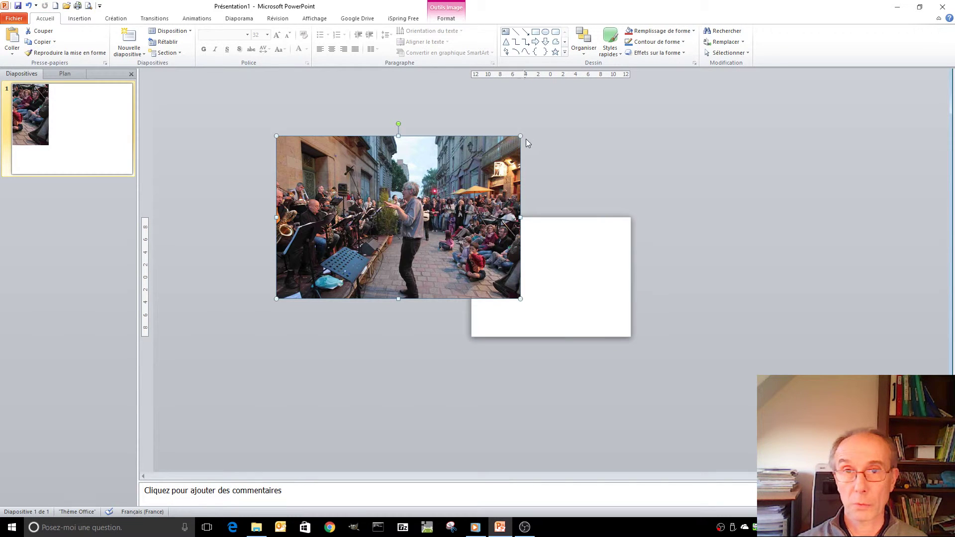
{"action": "left_click_drag", "start_coordinate": [522, 137], "coordinate": [405, 214]}
{"action": "left_click_drag", "start_coordinate": [379, 260], "coordinate": [461, 265]}
{"action": "key", "text": "Delete"}
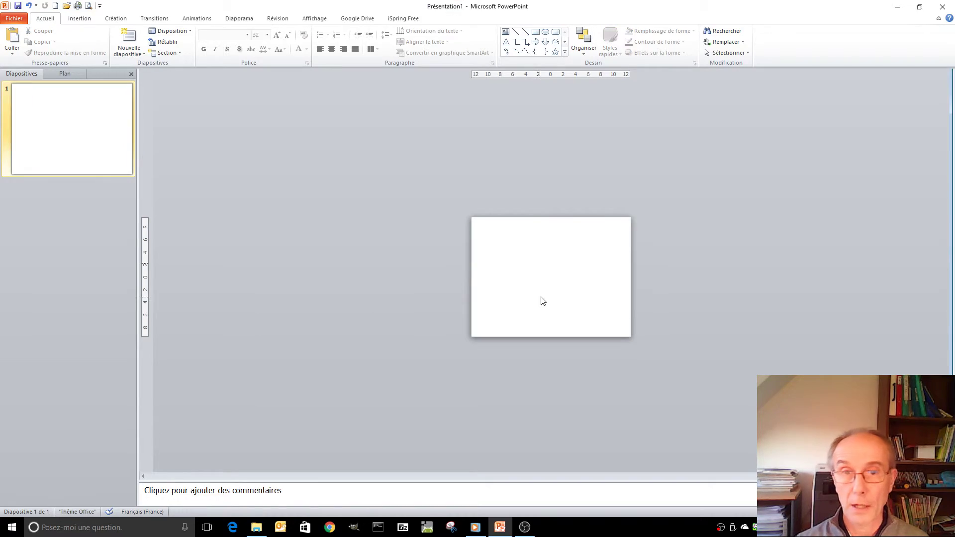
Open Rennes.png from the Irfanview folder and resample it to a width of 7 cm with proportions preserved
{"action": "key", "text": "alt+Tab"}
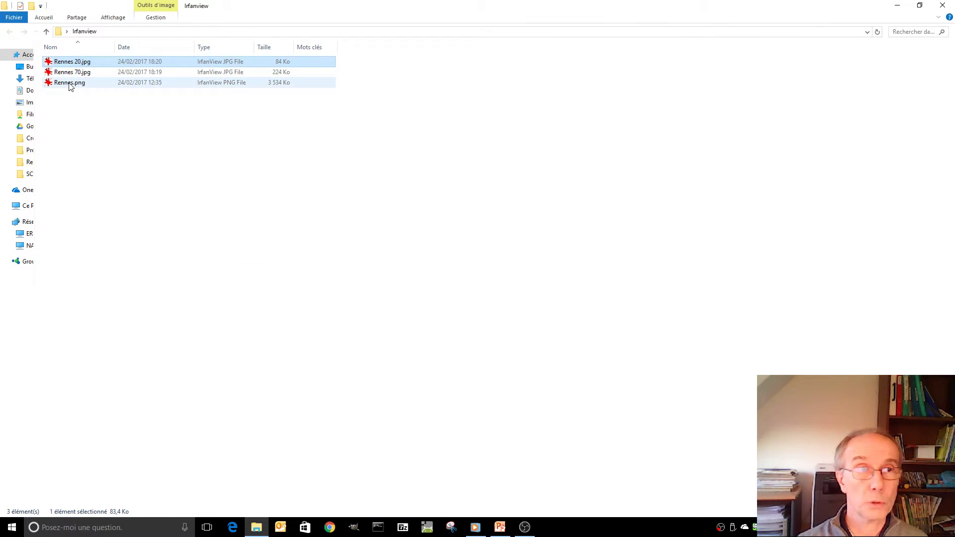
{"action": "double_click", "coordinate": [69, 85]}
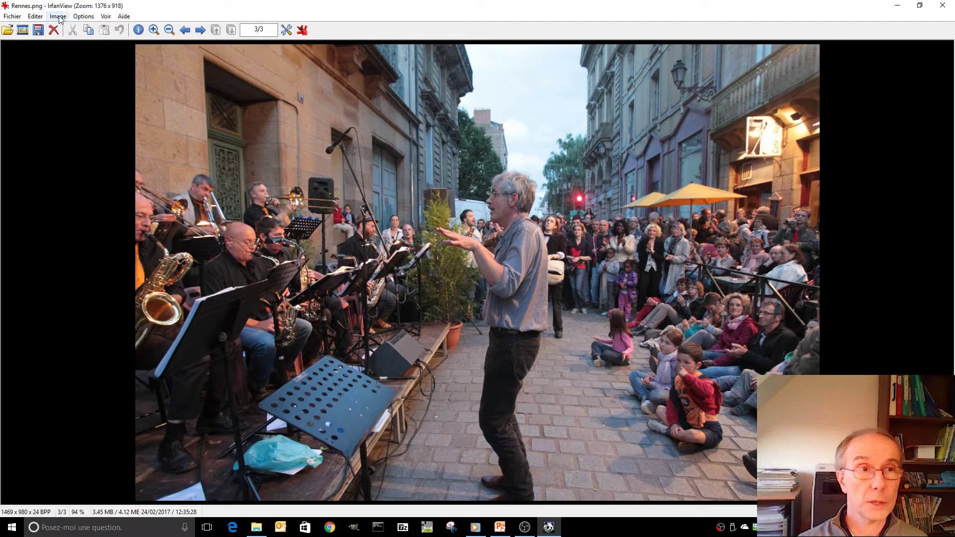
{"action": "left_click", "coordinate": [59, 18]}
{"action": "left_click", "coordinate": [105, 128]}
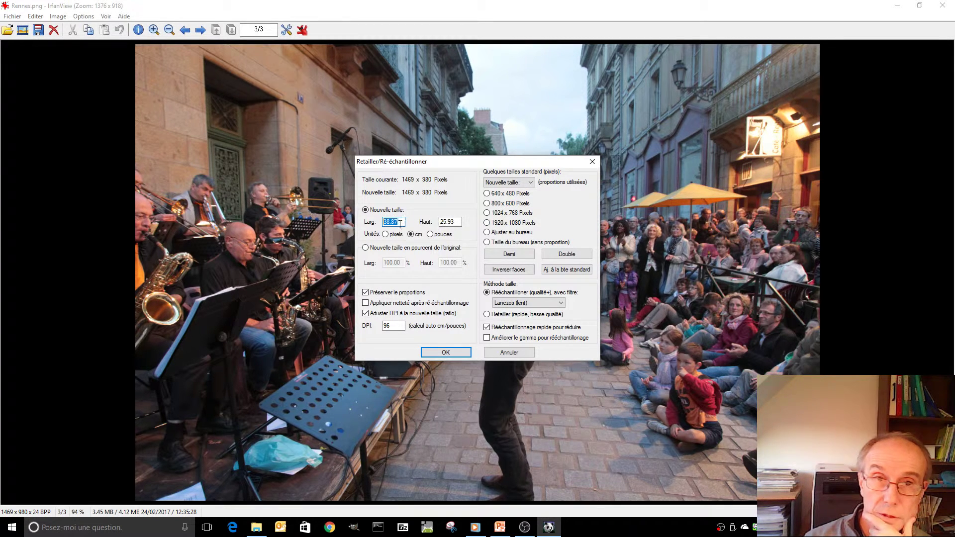
{"action": "type", "text": "7"}
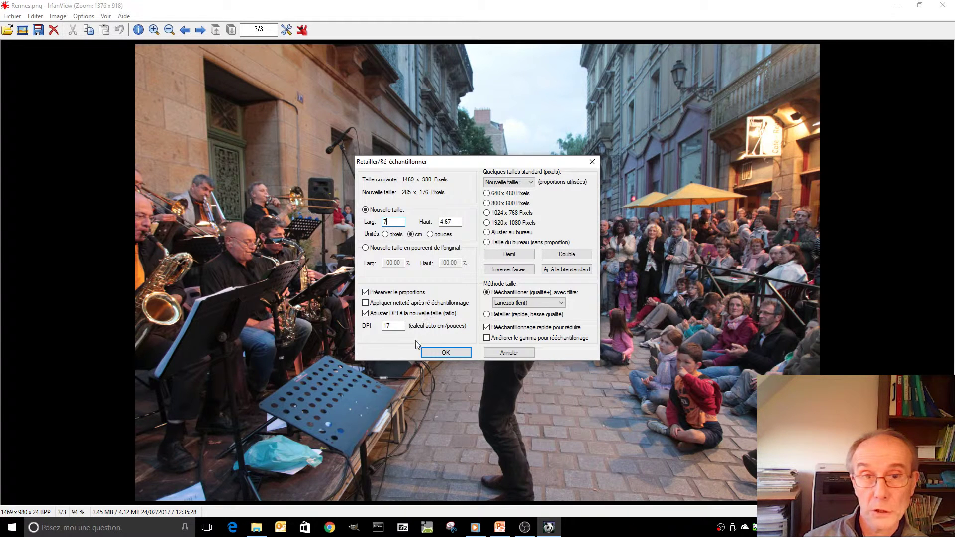
{"action": "left_click", "coordinate": [445, 353]}
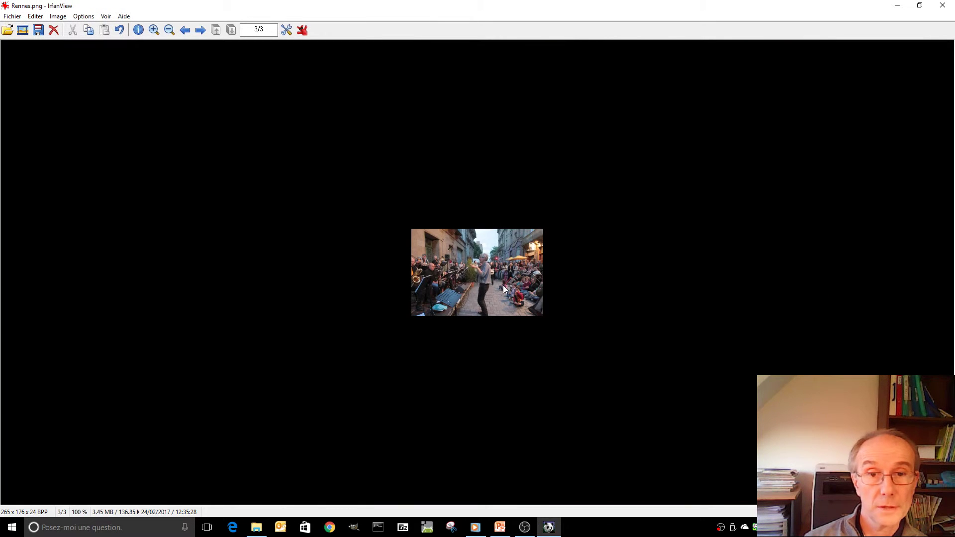
Save the reduced image as a JPG at quality 71 under the name Rennes MINATURE 70, and close the viewer
{"action": "left_click", "coordinate": [13, 16]}
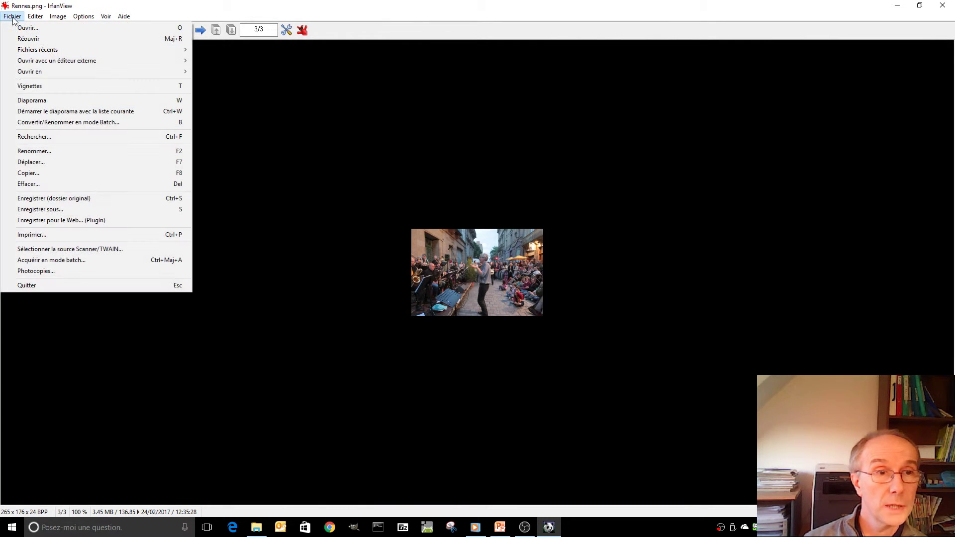
{"action": "left_click", "coordinate": [79, 210]}
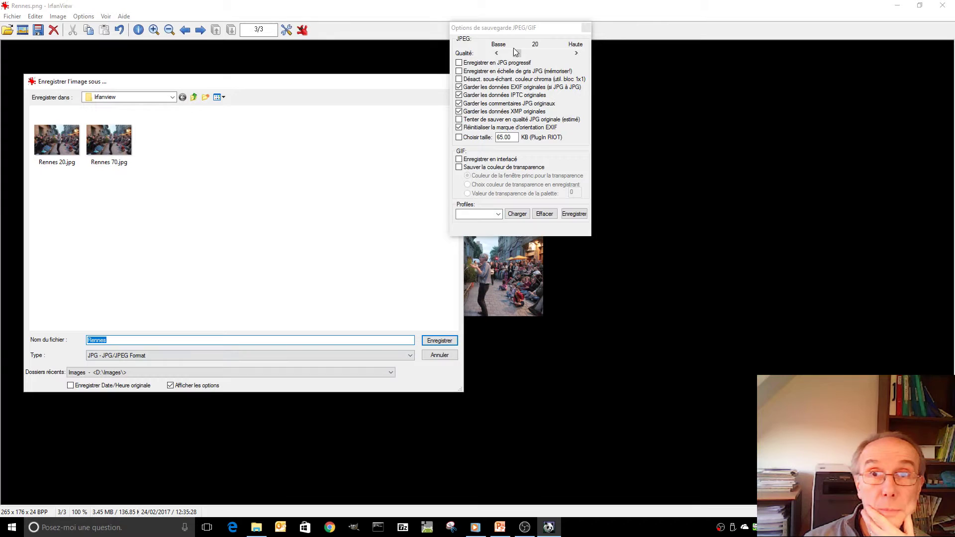
{"action": "left_click_drag", "start_coordinate": [517, 53], "coordinate": [549, 54]}
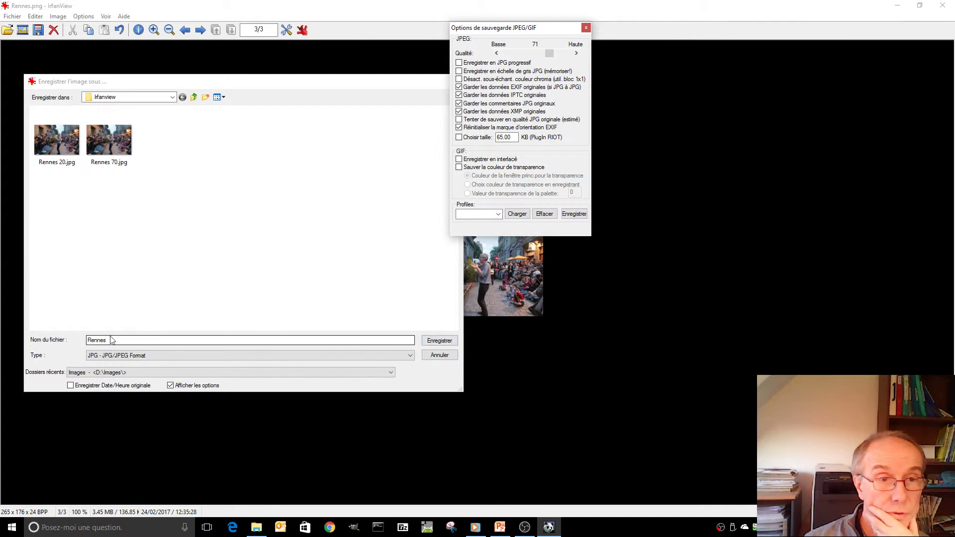
{"action": "left_click", "coordinate": [276, 341]}
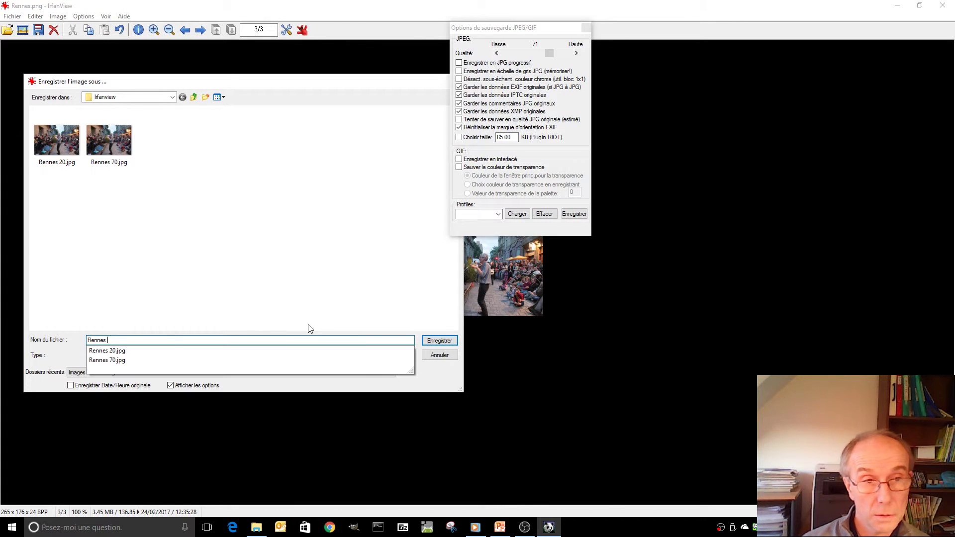
{"action": "type", "text": "MINATURE 70"}
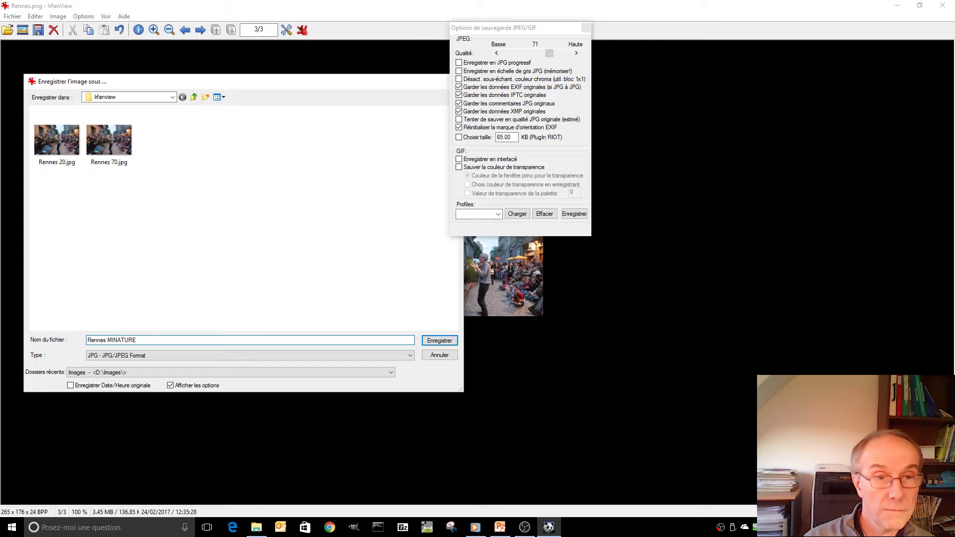
{"action": "left_click", "coordinate": [440, 341]}
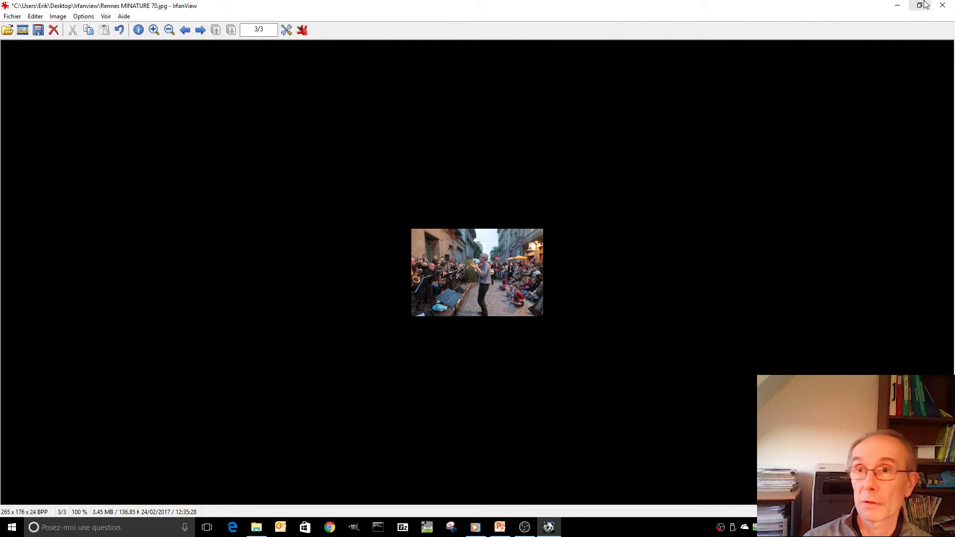
{"action": "left_click", "coordinate": [942, 6]}
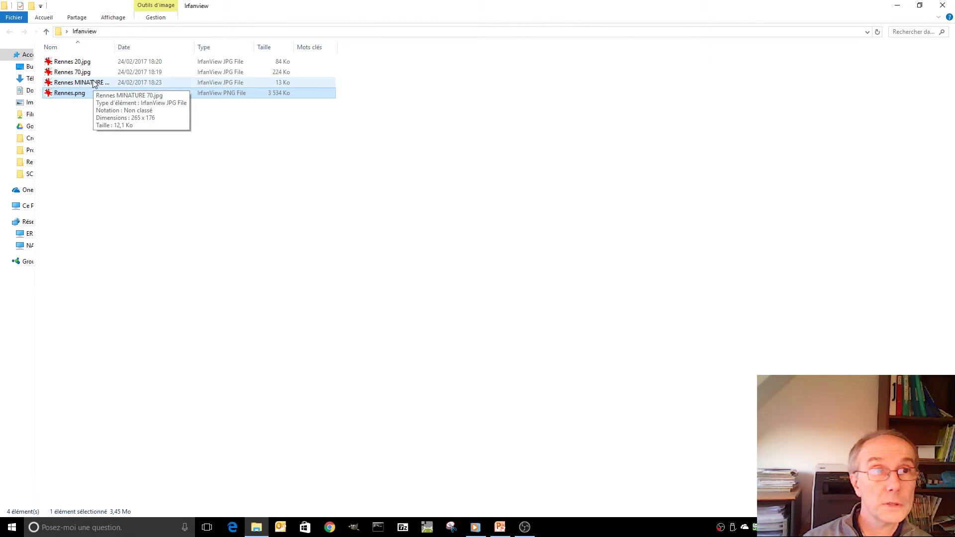
Widen the folder's name column to show the full file names, and briefly view Rennes MINATURE 70.jpg
{"action": "left_click_drag", "start_coordinate": [116, 52], "coordinate": [170, 50]}
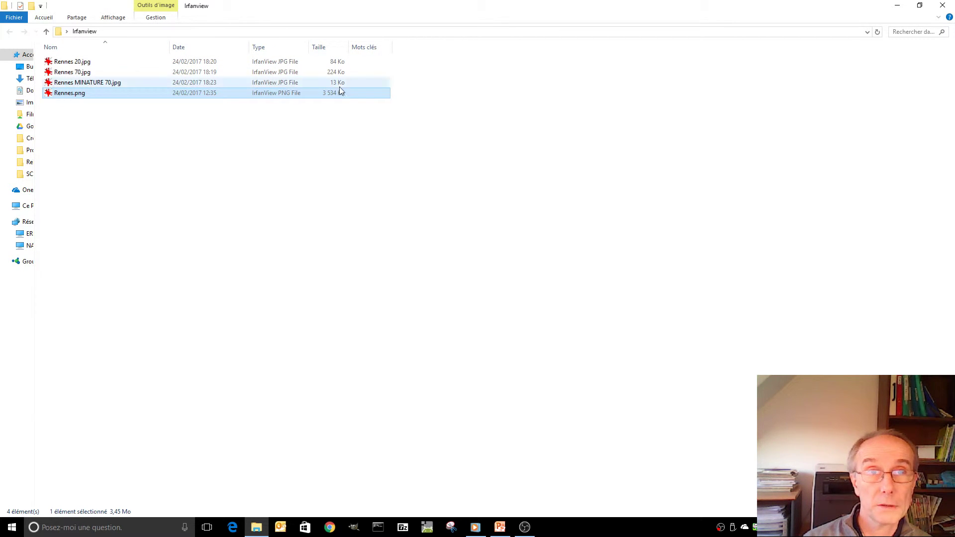
{"action": "double_click", "coordinate": [71, 83]}
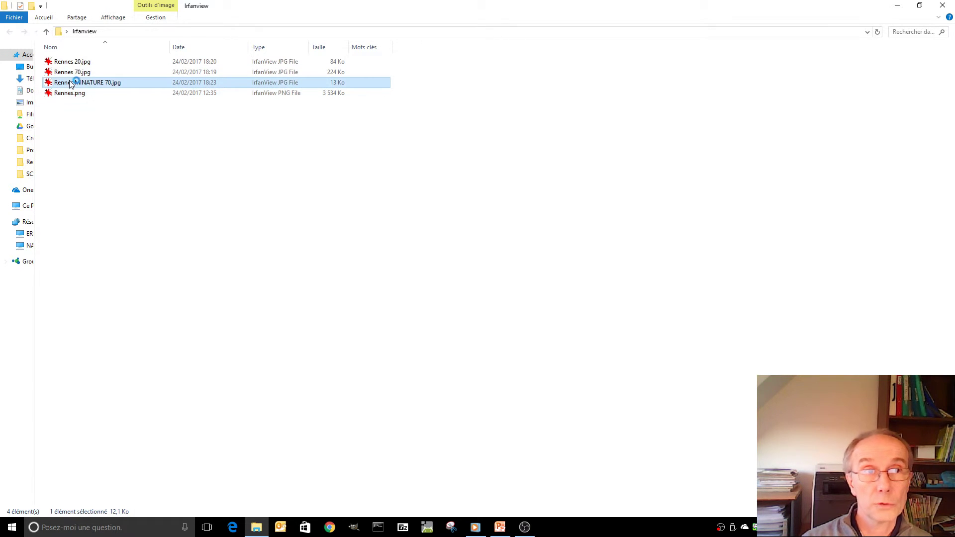
{"action": "left_click", "coordinate": [943, 6]}
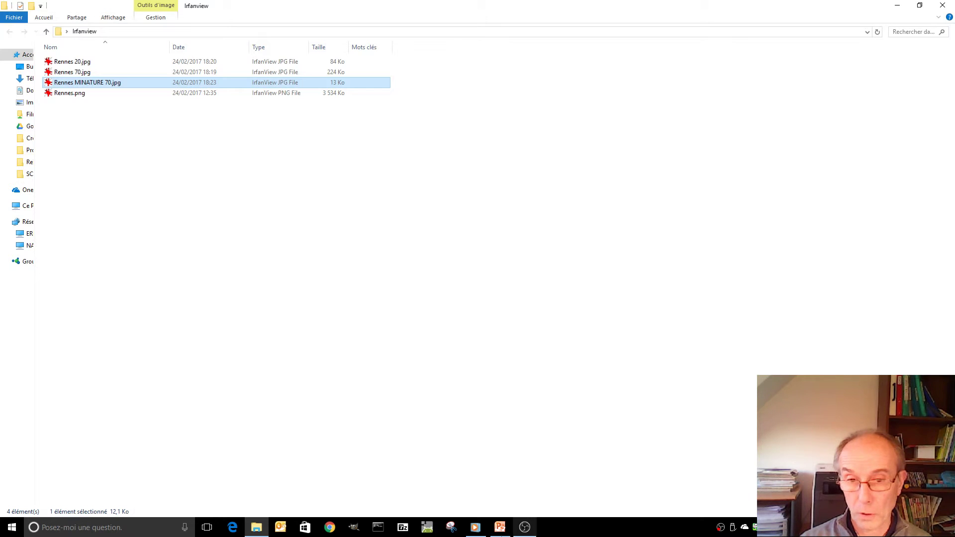
Paste the miniature photo onto the blank PowerPoint slide and move it up and right of the slide's center
{"action": "left_click", "coordinate": [499, 527]}
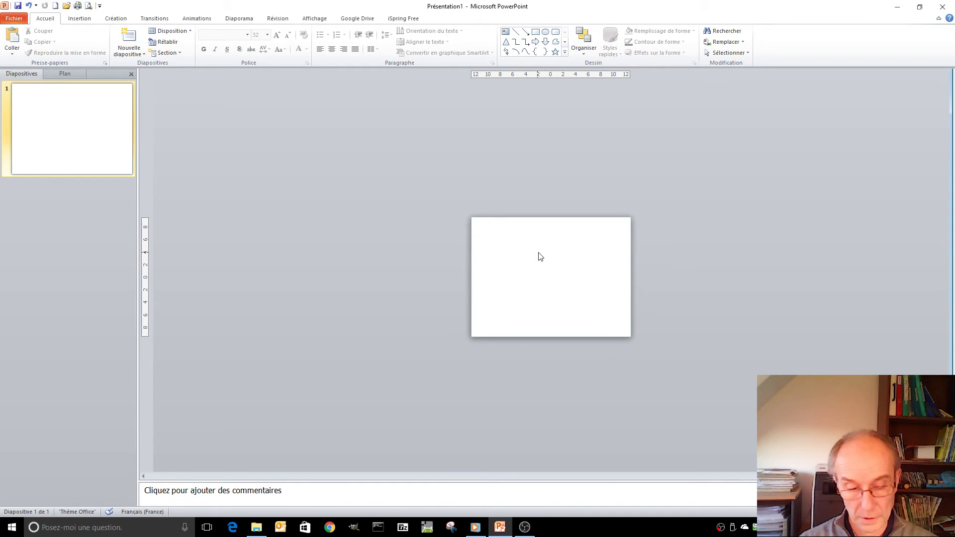
{"action": "key", "text": "ctrl+v"}
{"action": "scroll", "coordinate": [648, 356], "scroll_direction": "up", "scroll_amount": 5}
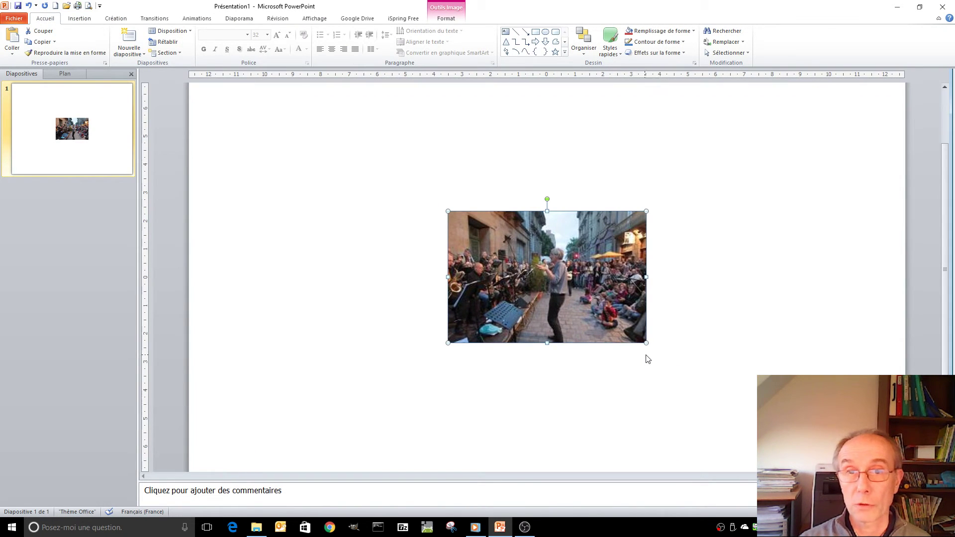
{"action": "left_click_drag", "start_coordinate": [578, 279], "coordinate": [678, 221]}
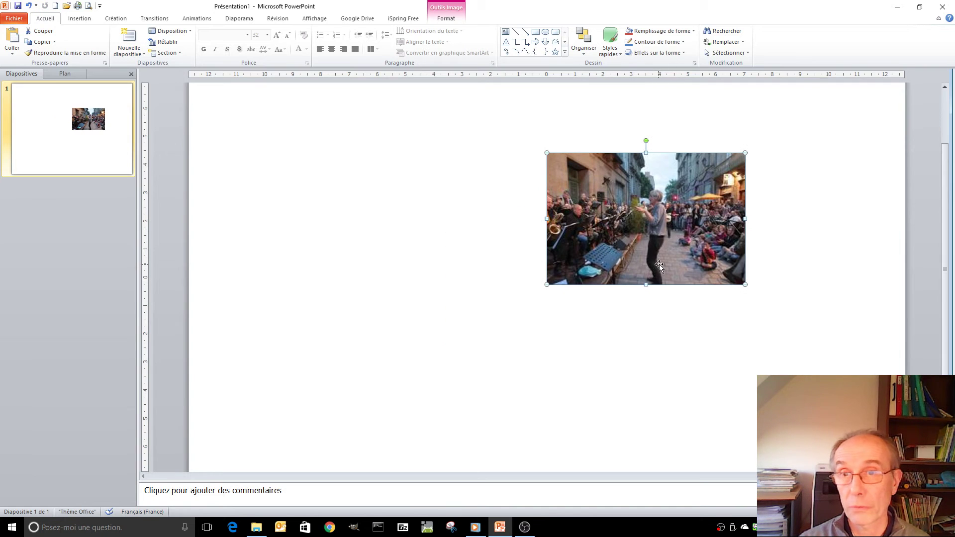
{"action": "scroll", "coordinate": [763, 270], "scroll_direction": "down", "scroll_amount": 1}
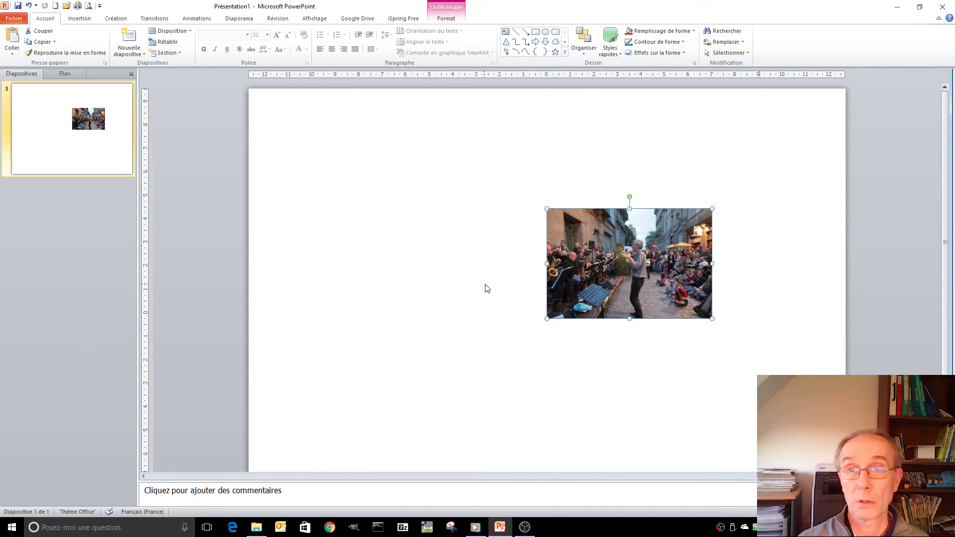
Check the file sizes of the miniature and Rennes.png in the Irfanview folder, and return to the PowerPoint slide
{"action": "key", "text": "alt+Tab"}
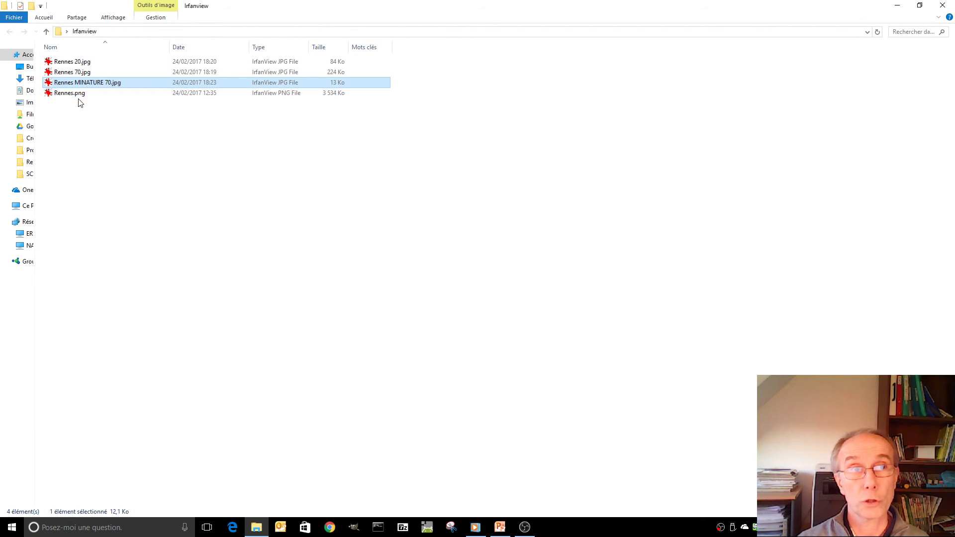
{"action": "mouse_move", "coordinate": [81, 98]}
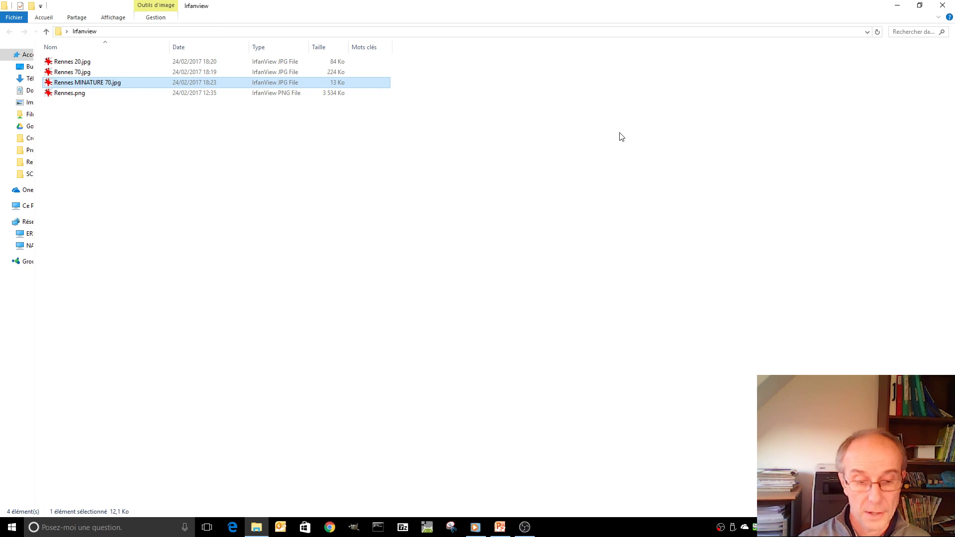
{"action": "key", "text": "alt+Tab"}
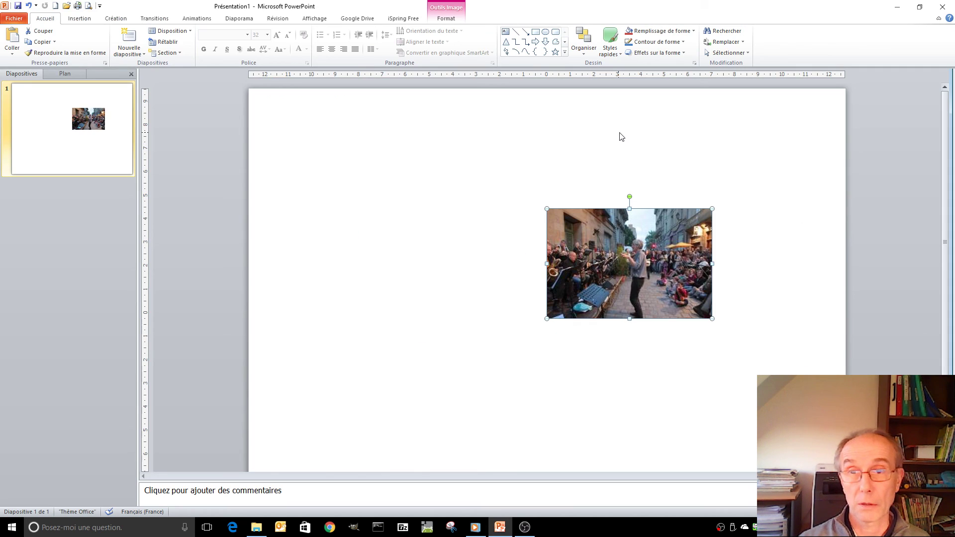